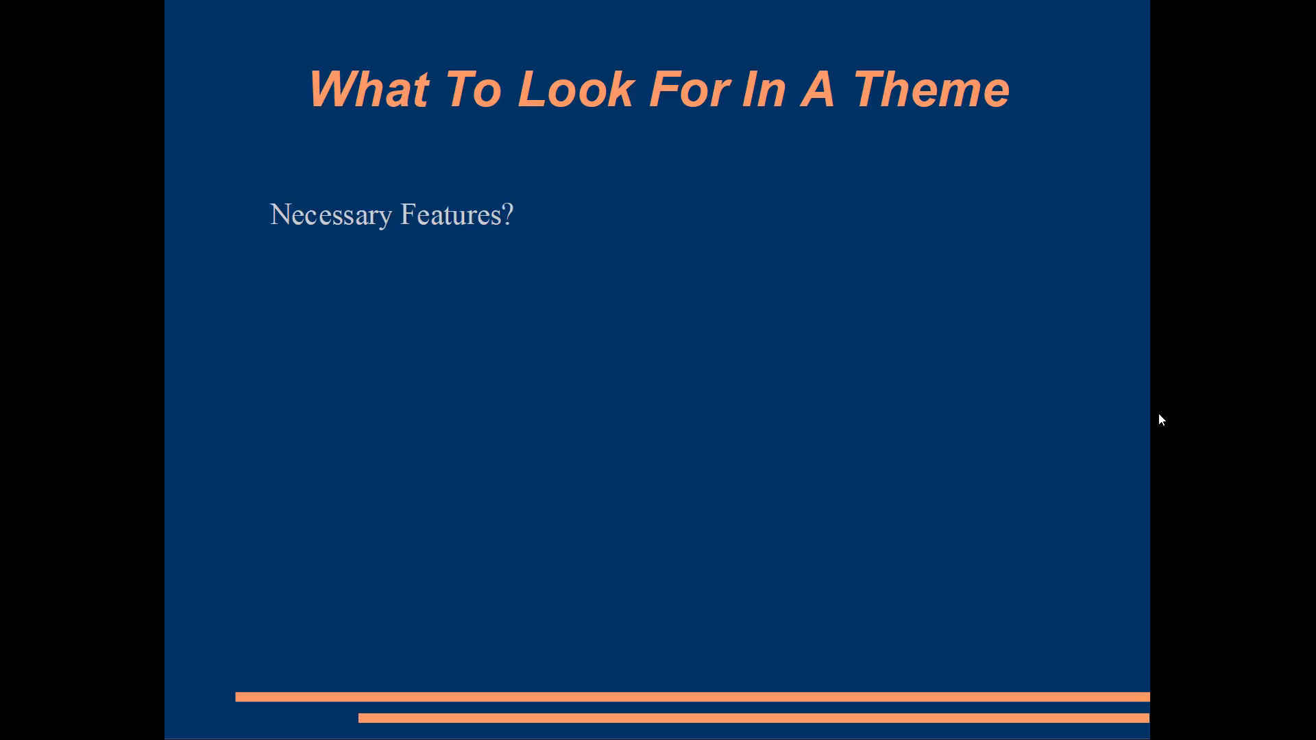
left_click(1159, 414)
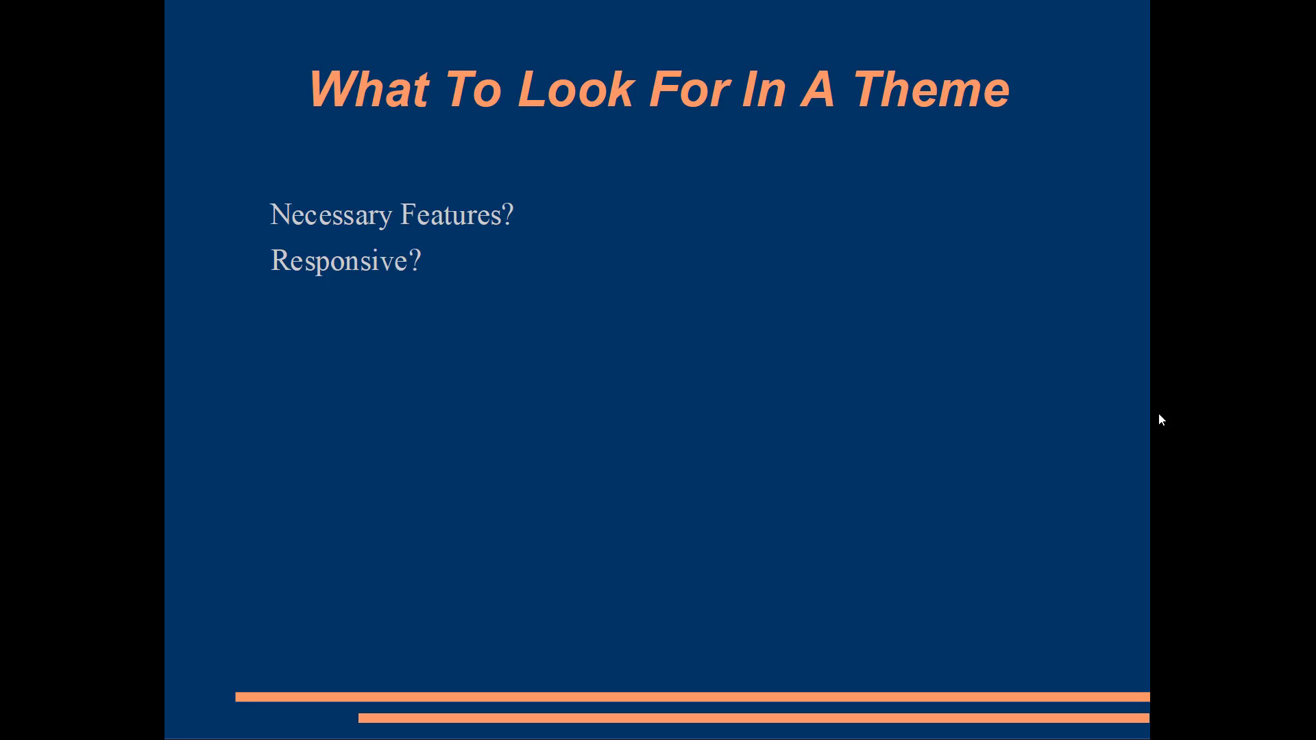
left_click(1160, 414)
left_click(1158, 413)
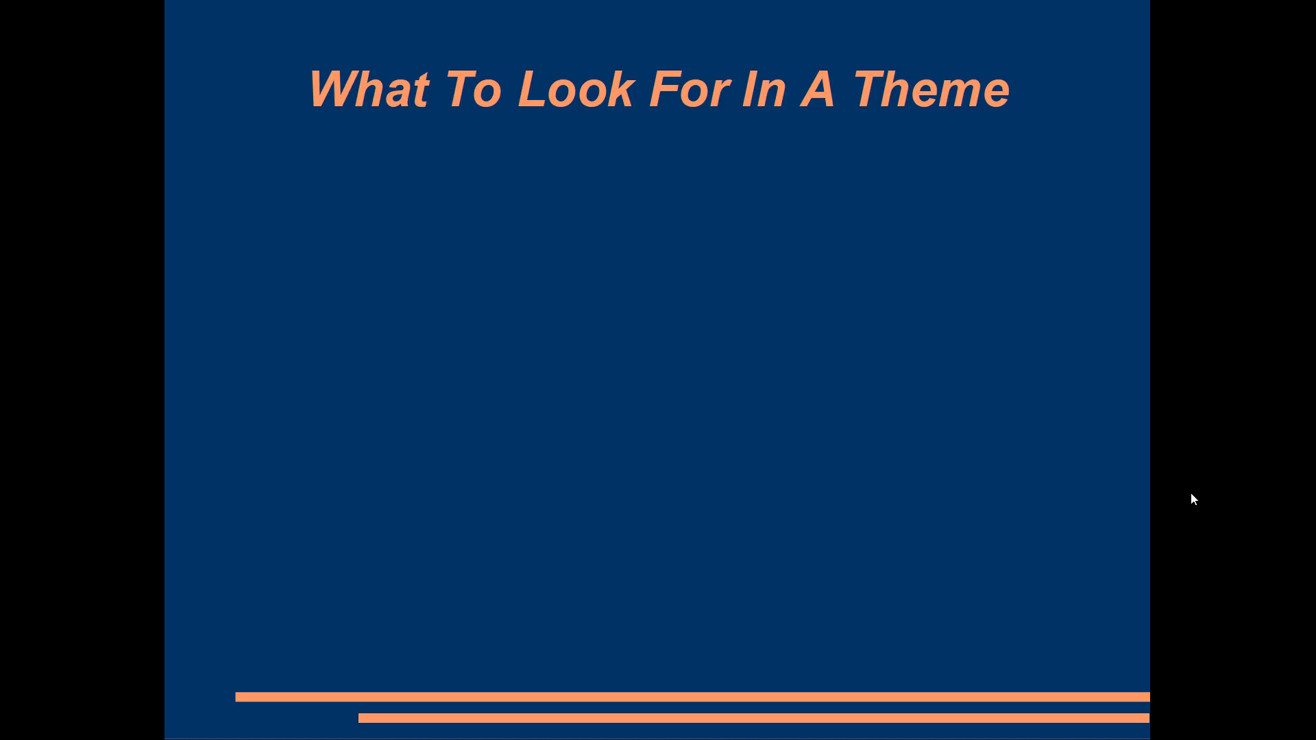
left_click(1192, 494)
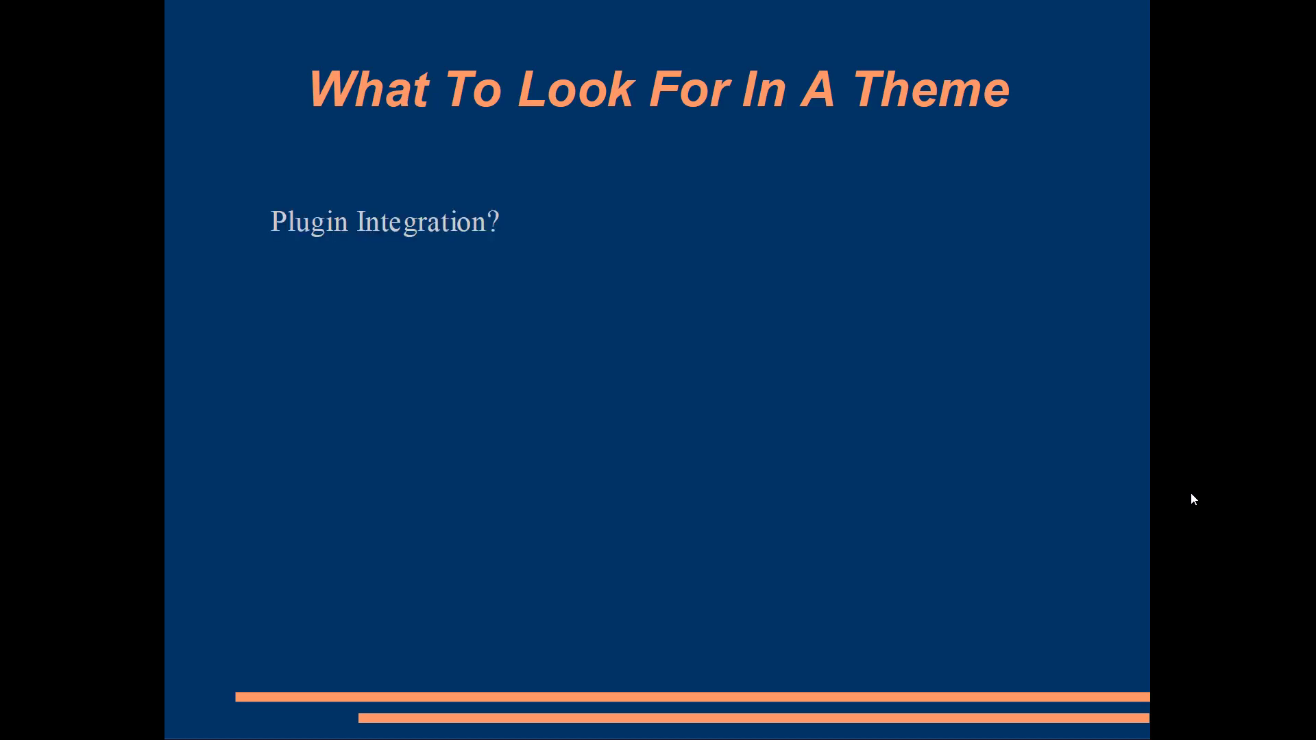
left_click(1191, 494)
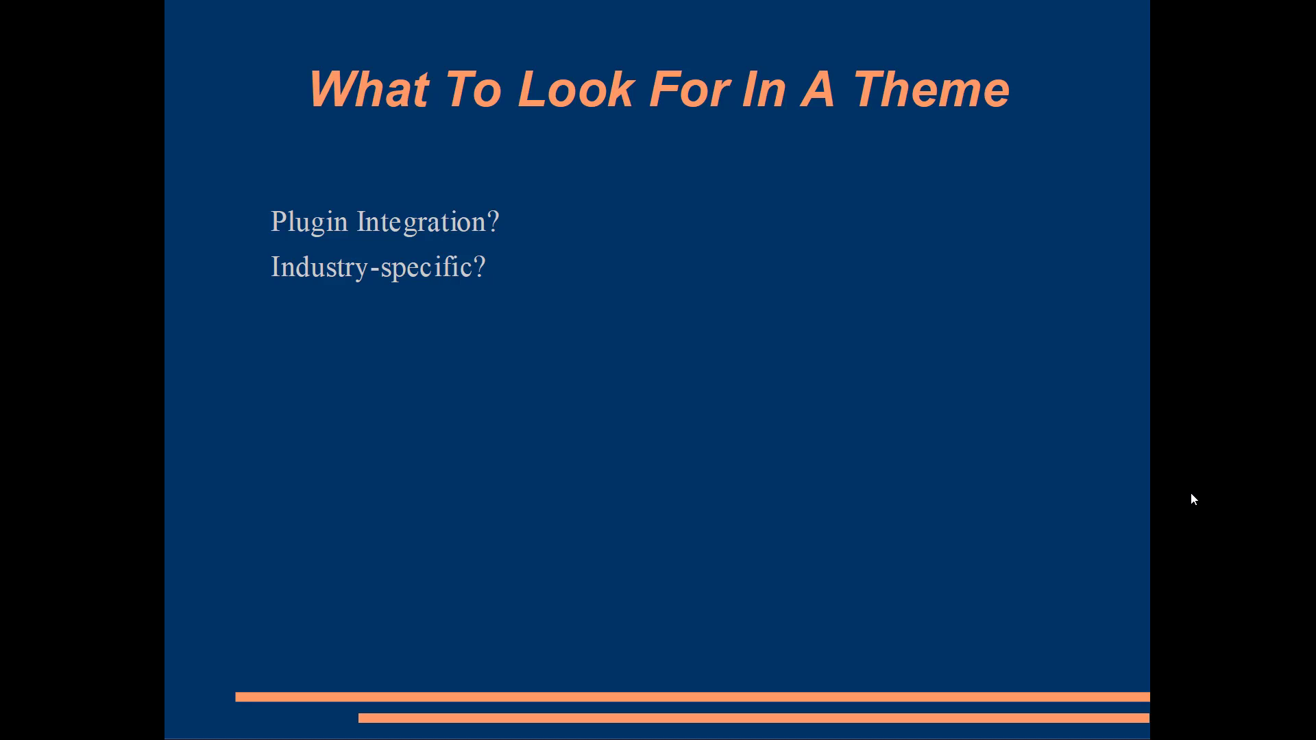
Switch to Chrome and widen the Vega Pro demo window to examine the theme's desktop layout
key("alt+Tab")
left_click(1266, 12)
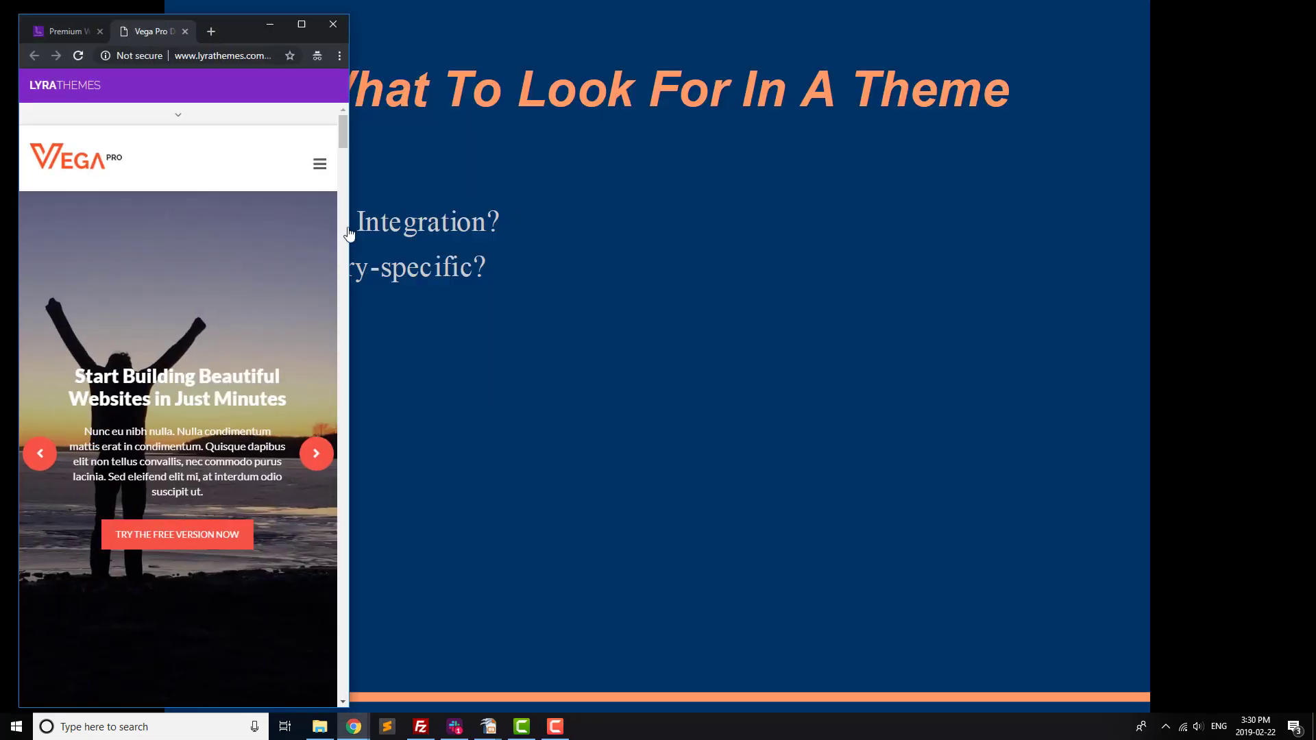
left_click_drag(349, 209, 985, 221)
left_click_drag(1063, 228, 1117, 228)
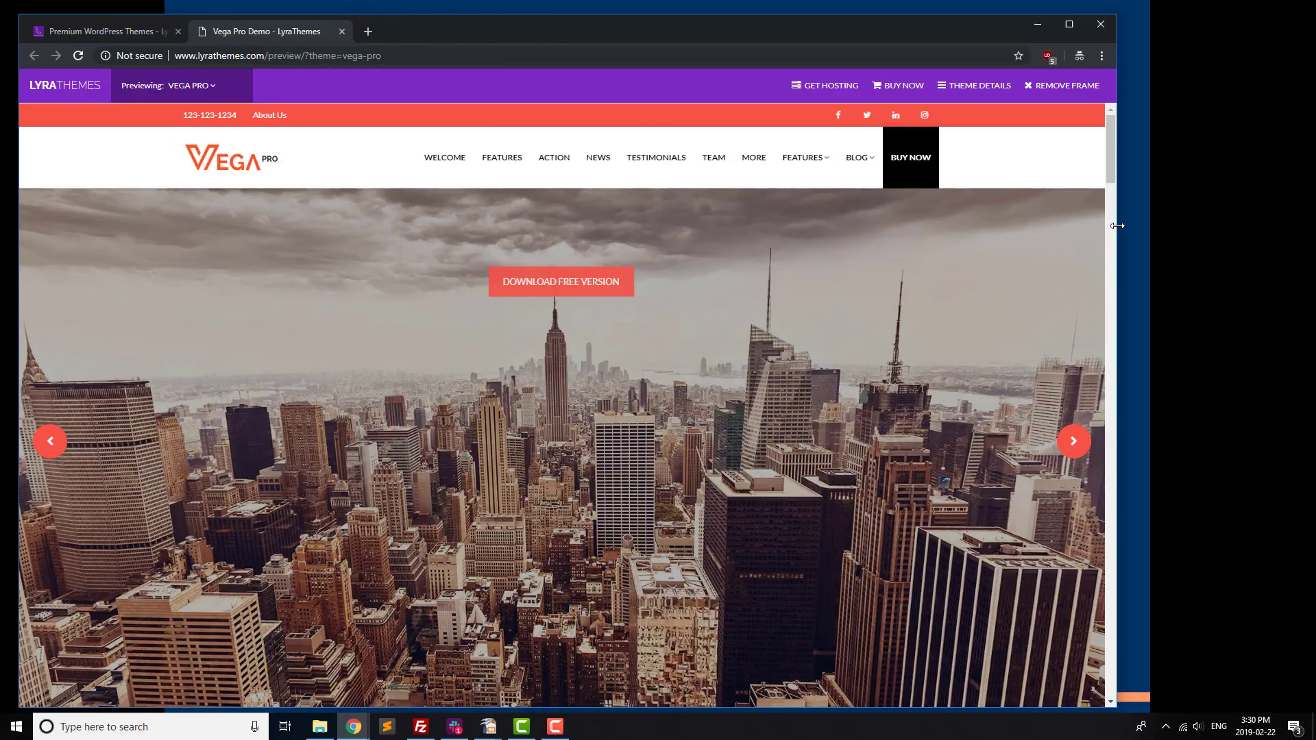
scroll(755, 414, "down", 8)
scroll(842, 386, "up", 7)
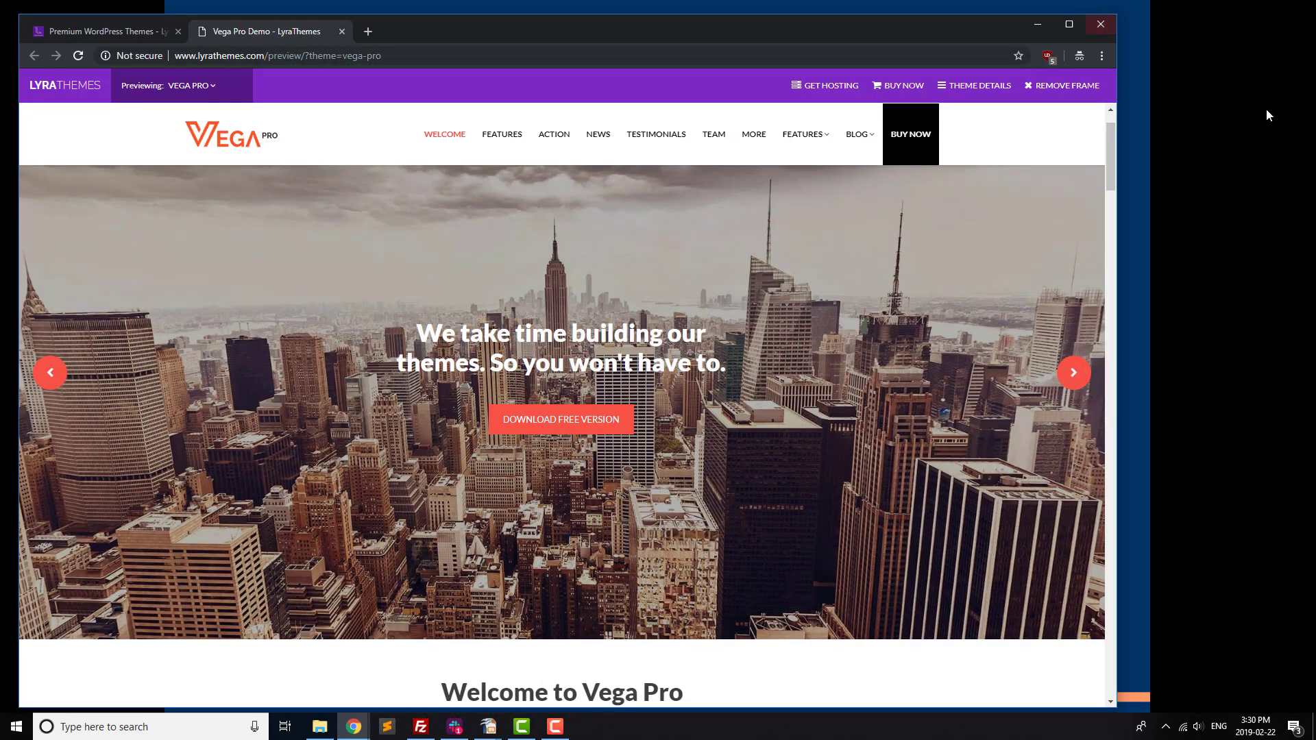
Narrow the Vega Pro demo window to phone width, examine the theme's mobile layout, and maximize the window
left_click_drag(1124, 230, 228, 340)
scroll(213, 336, "down", 15)
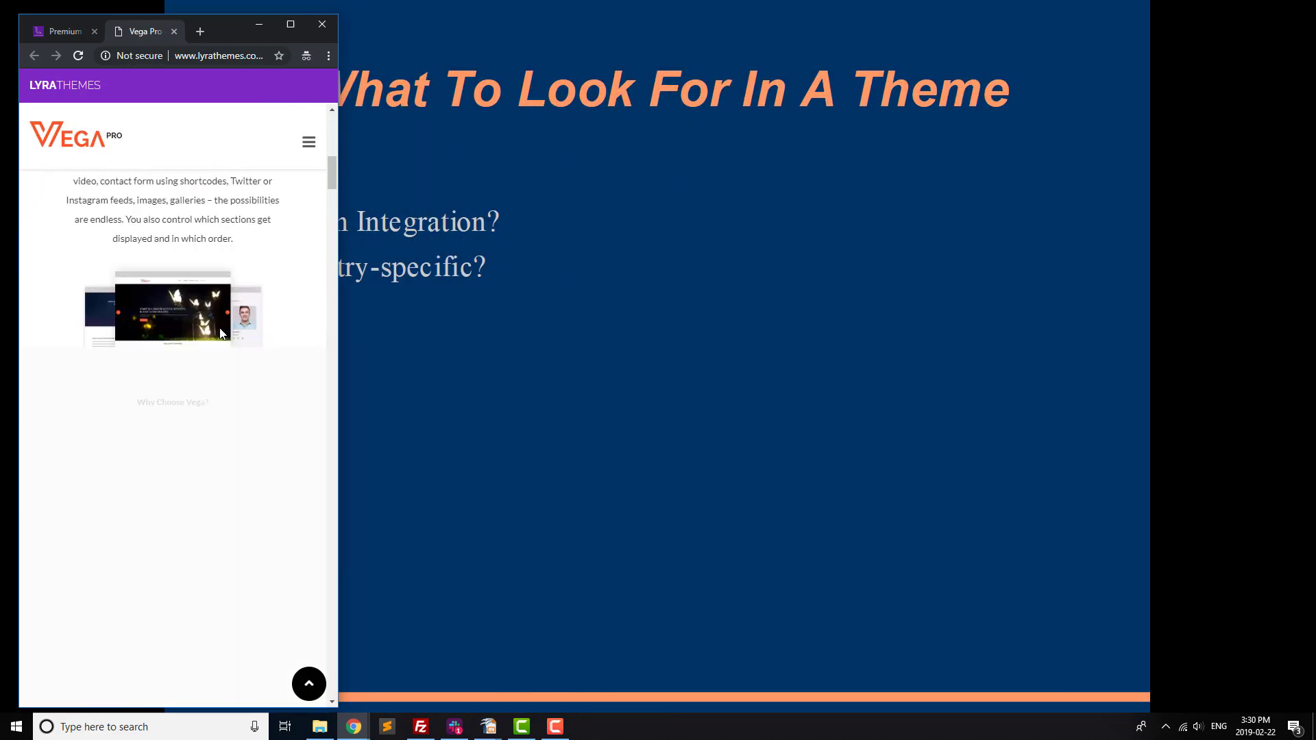
scroll(224, 328, "down", 12)
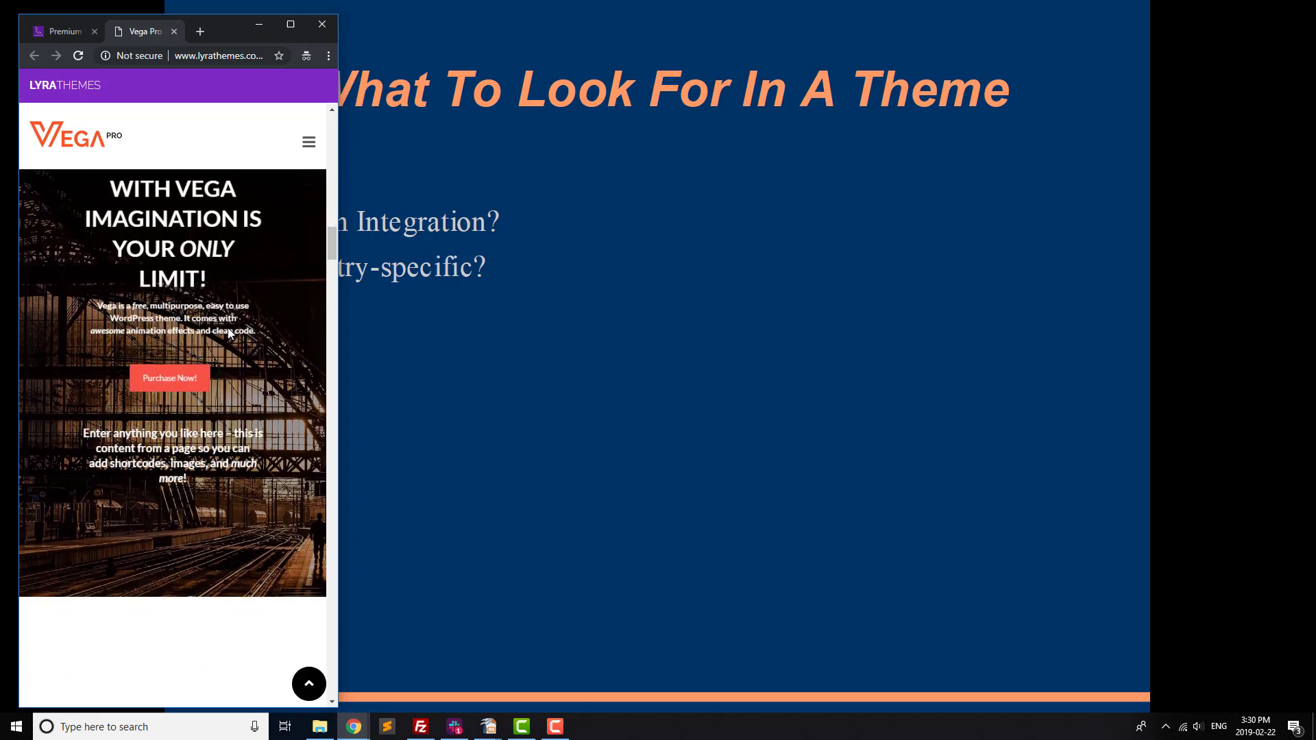
scroll(229, 330, "up", 12)
scroll(229, 328, "up", 10)
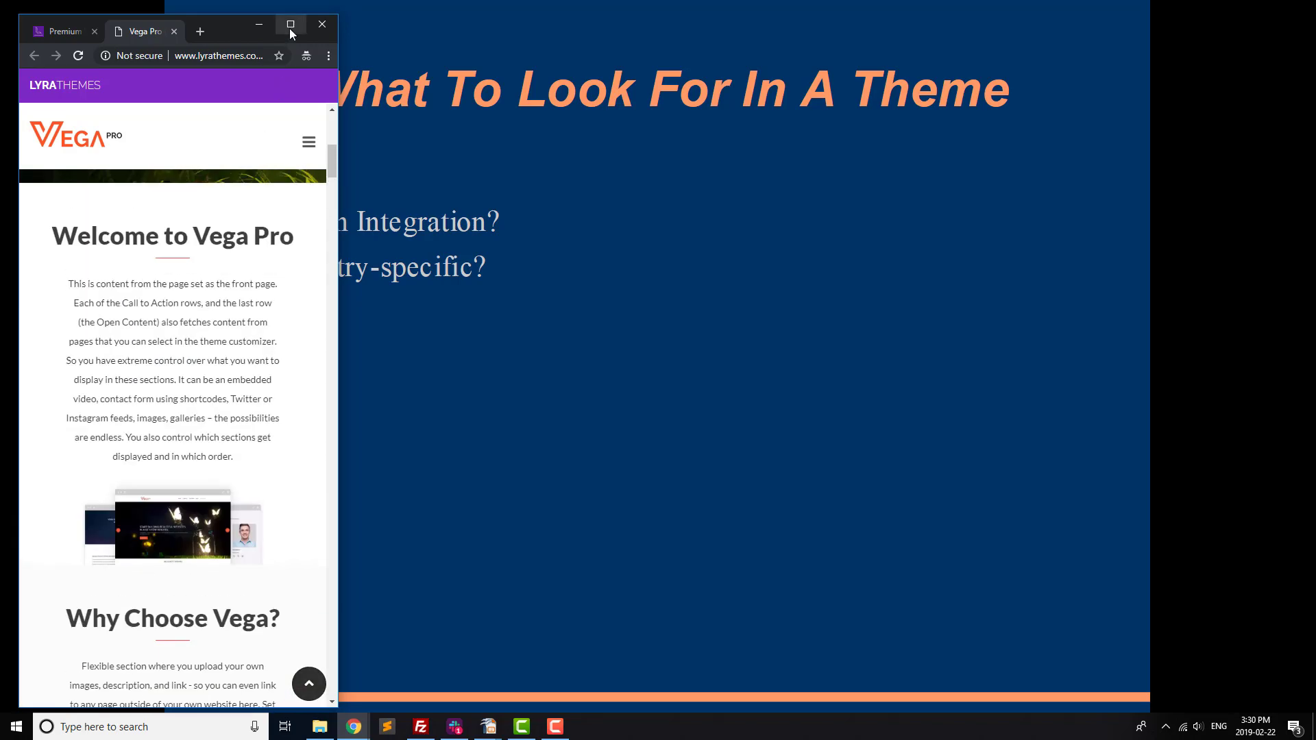
left_click(290, 25)
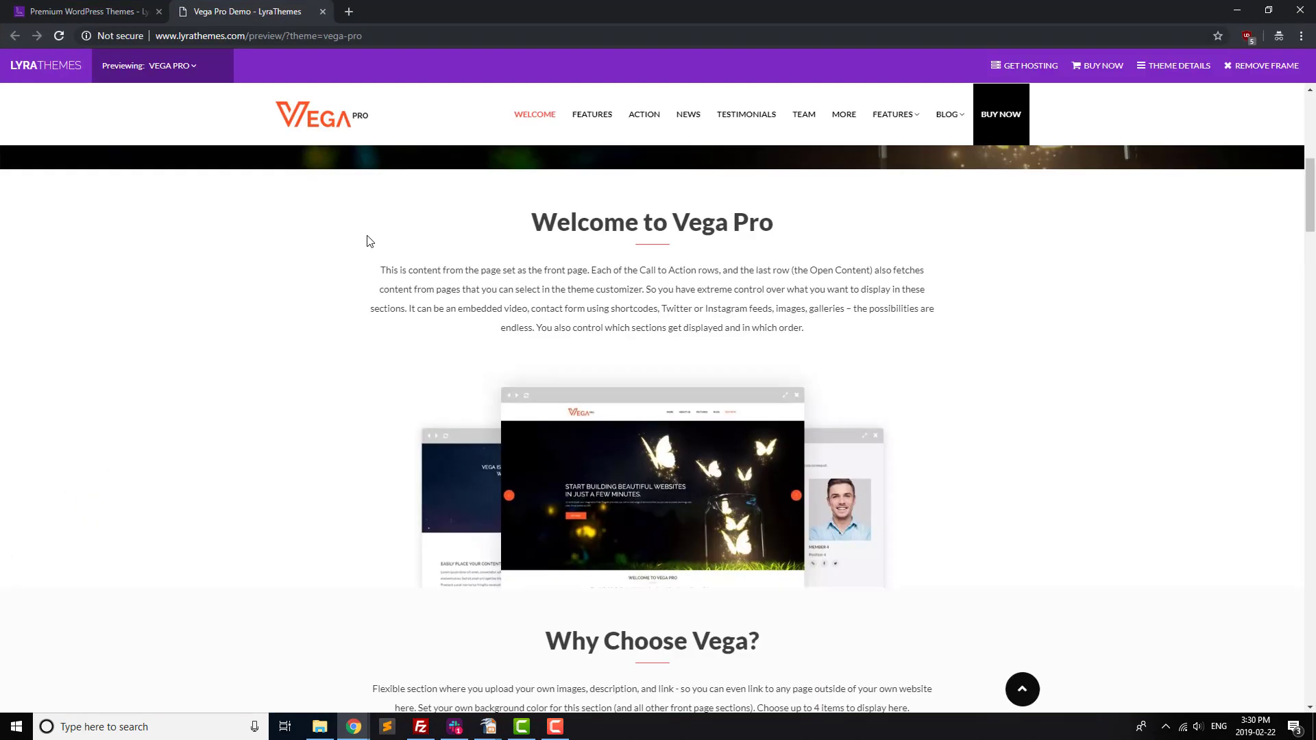
Close the Vega Pro demo and examine the free Vega theme's description and ratings on WordPress.org
left_click(323, 11)
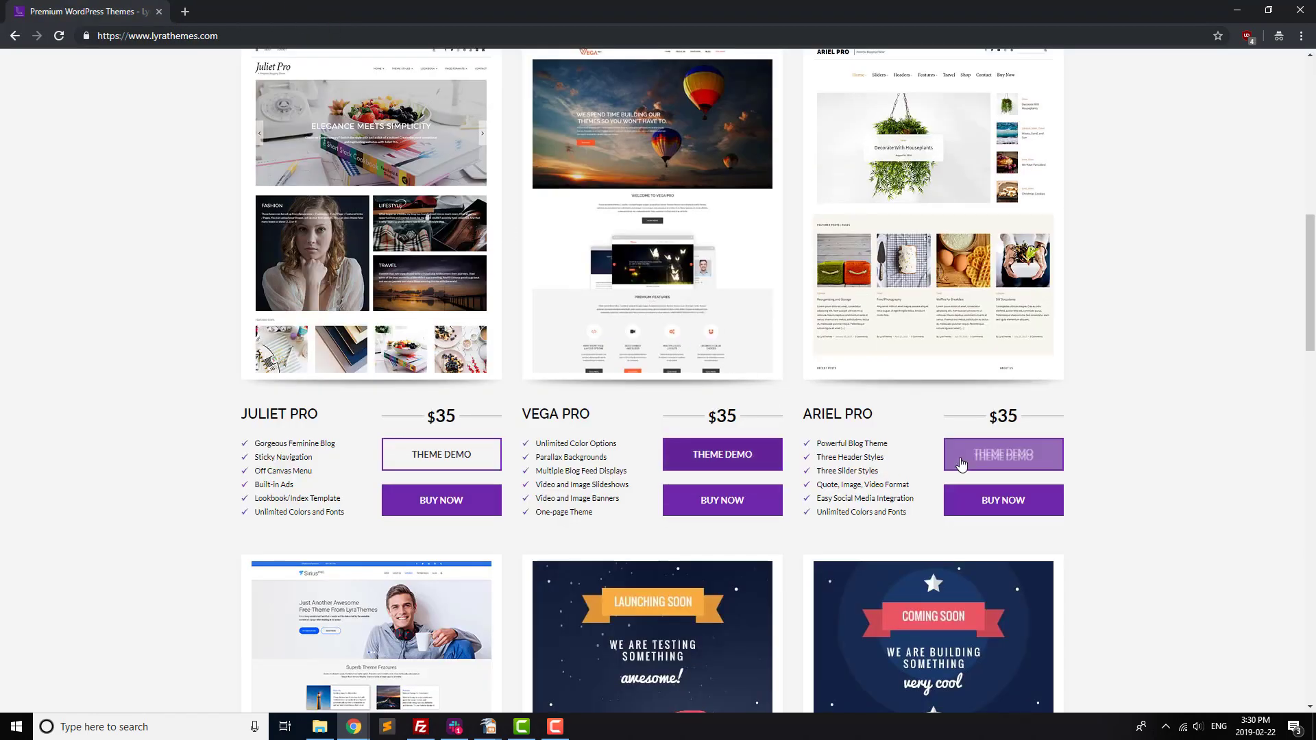
scroll(795, 404, "up", 2)
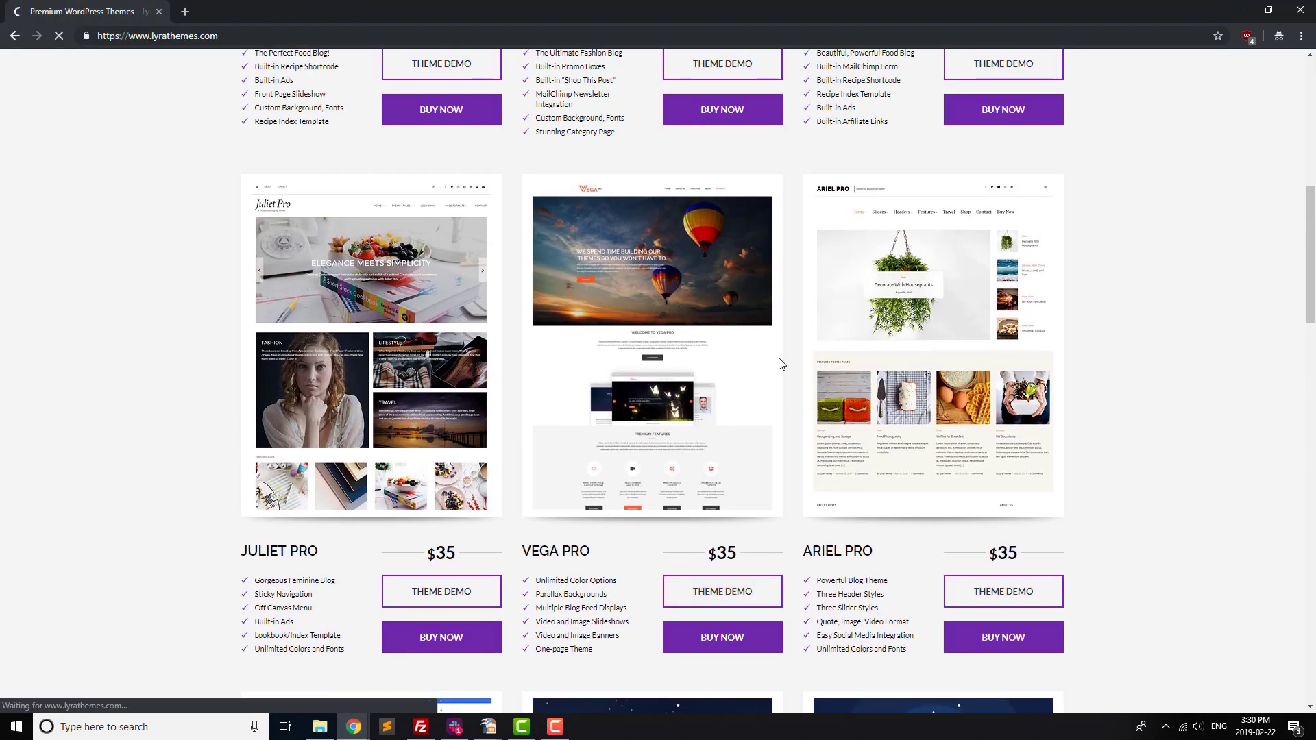
left_click(772, 367)
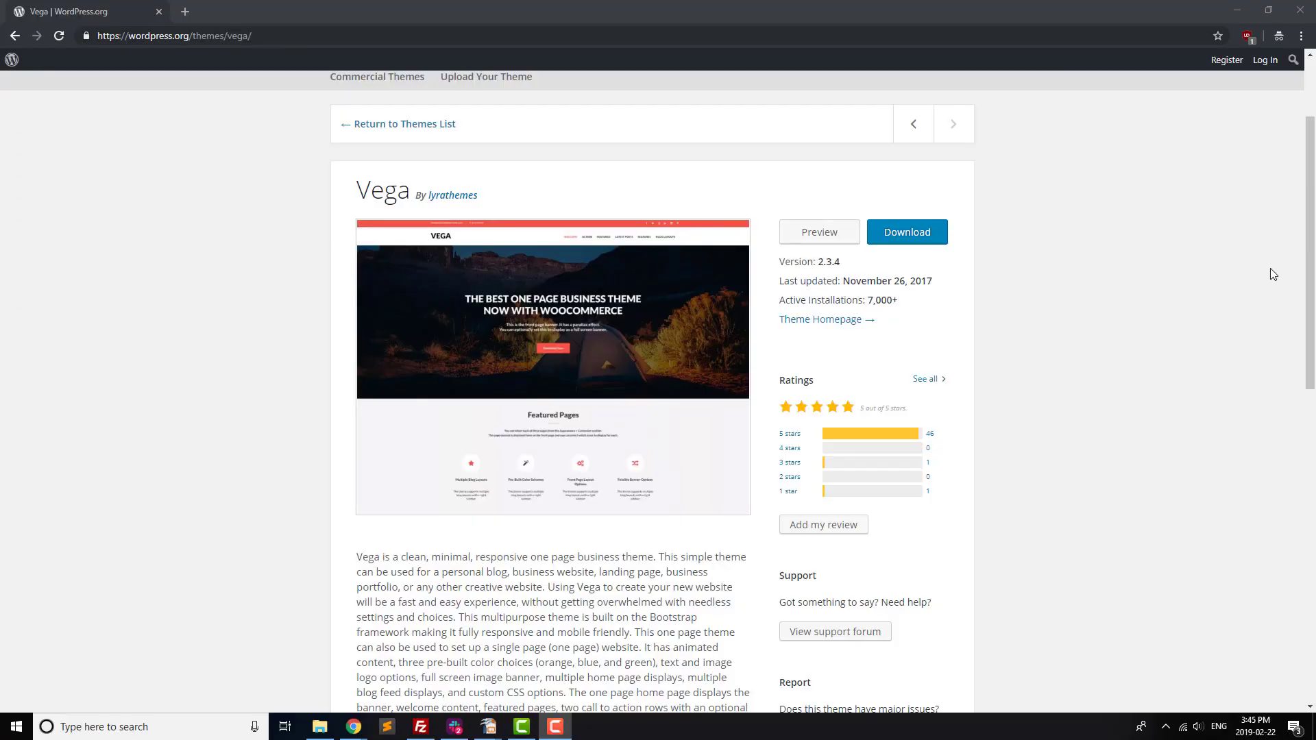
scroll(1272, 274, "down", 1)
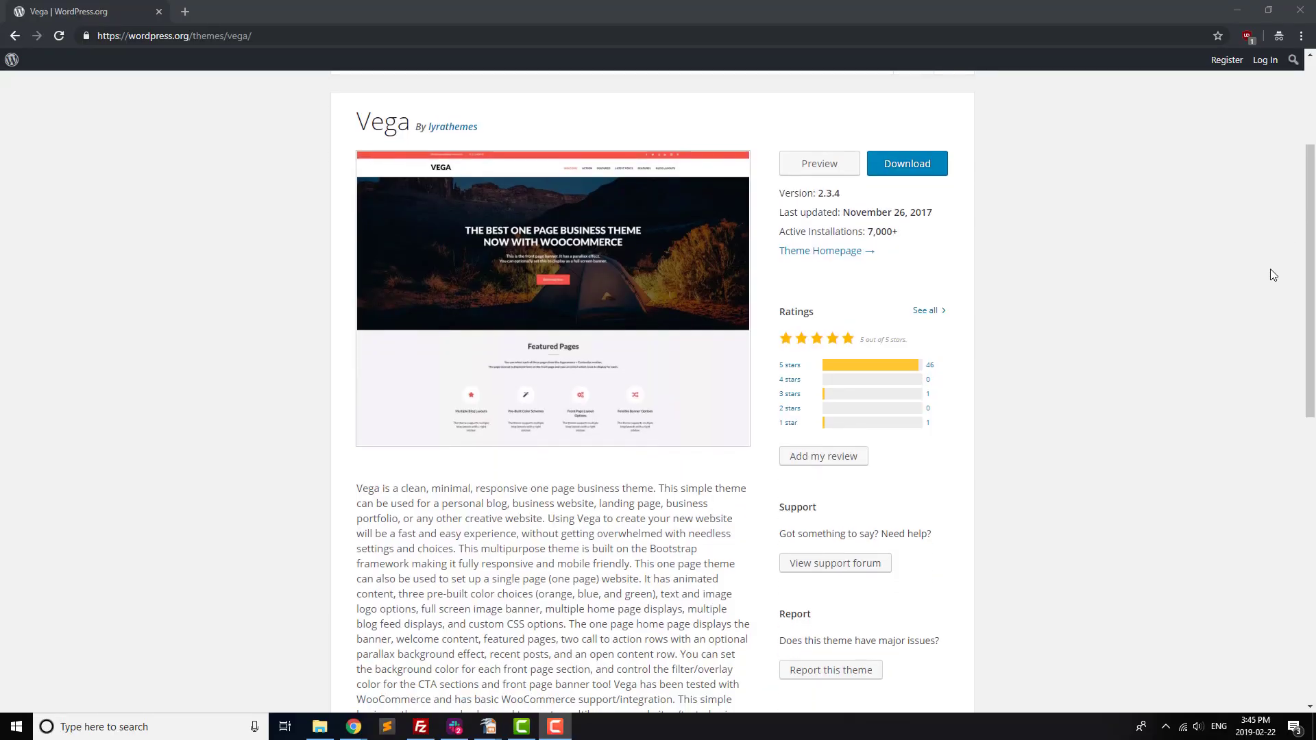
scroll(1270, 269, "down", 1)
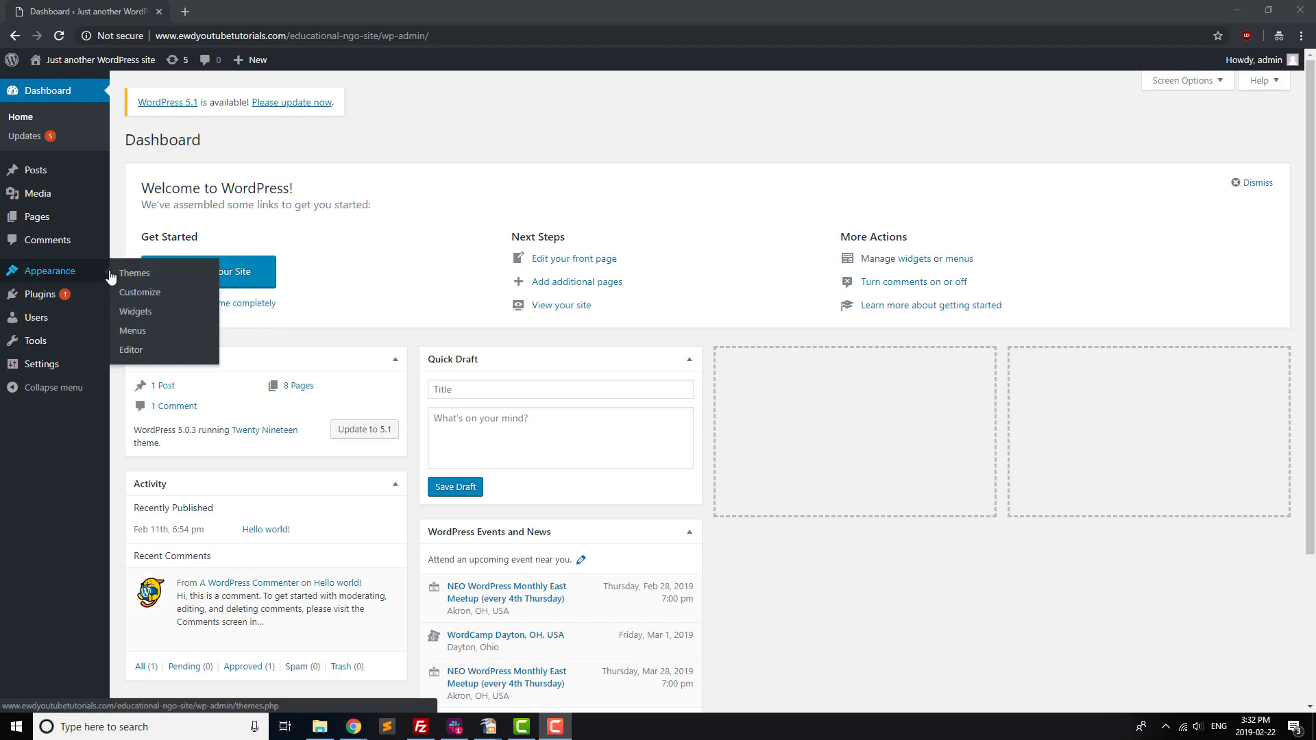
Search for "vega" among the themes available to add in the WordPress dashboard, and install and activate the Vega theme
left_click(130, 274)
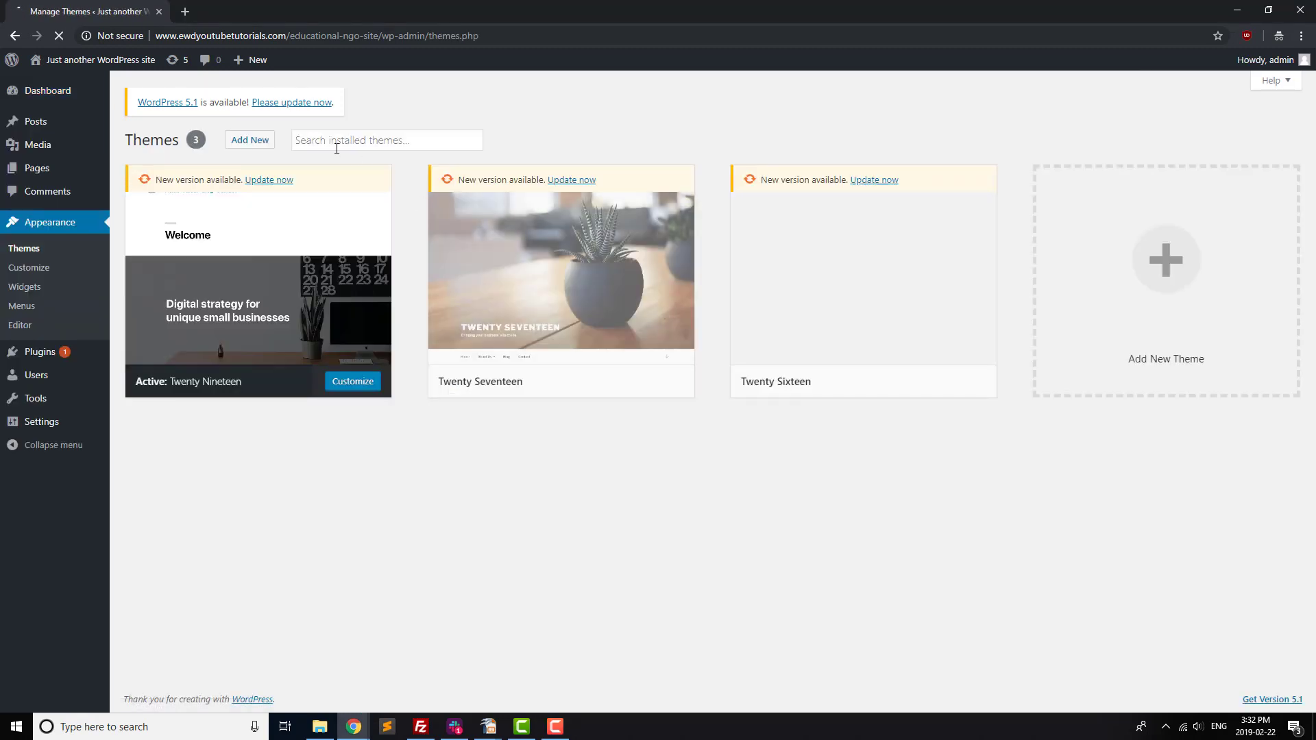
left_click(249, 140)
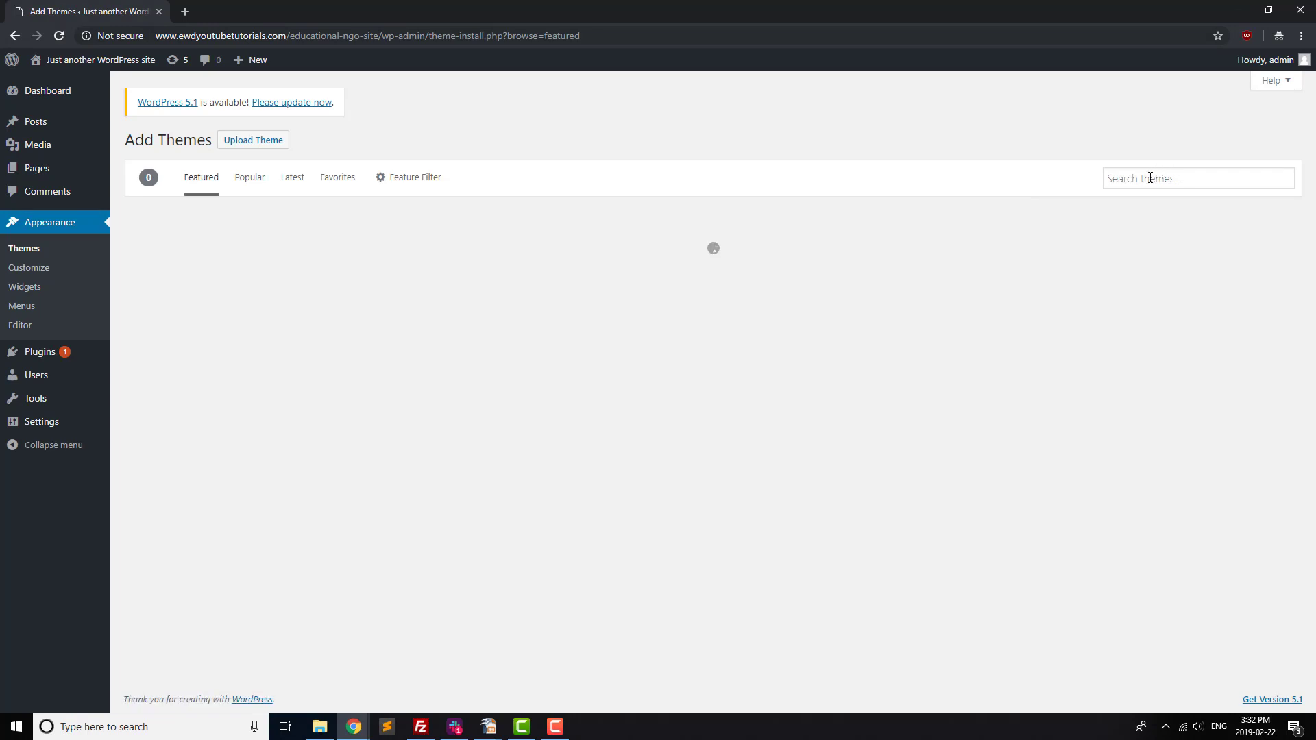
left_click(1151, 179)
type("vega")
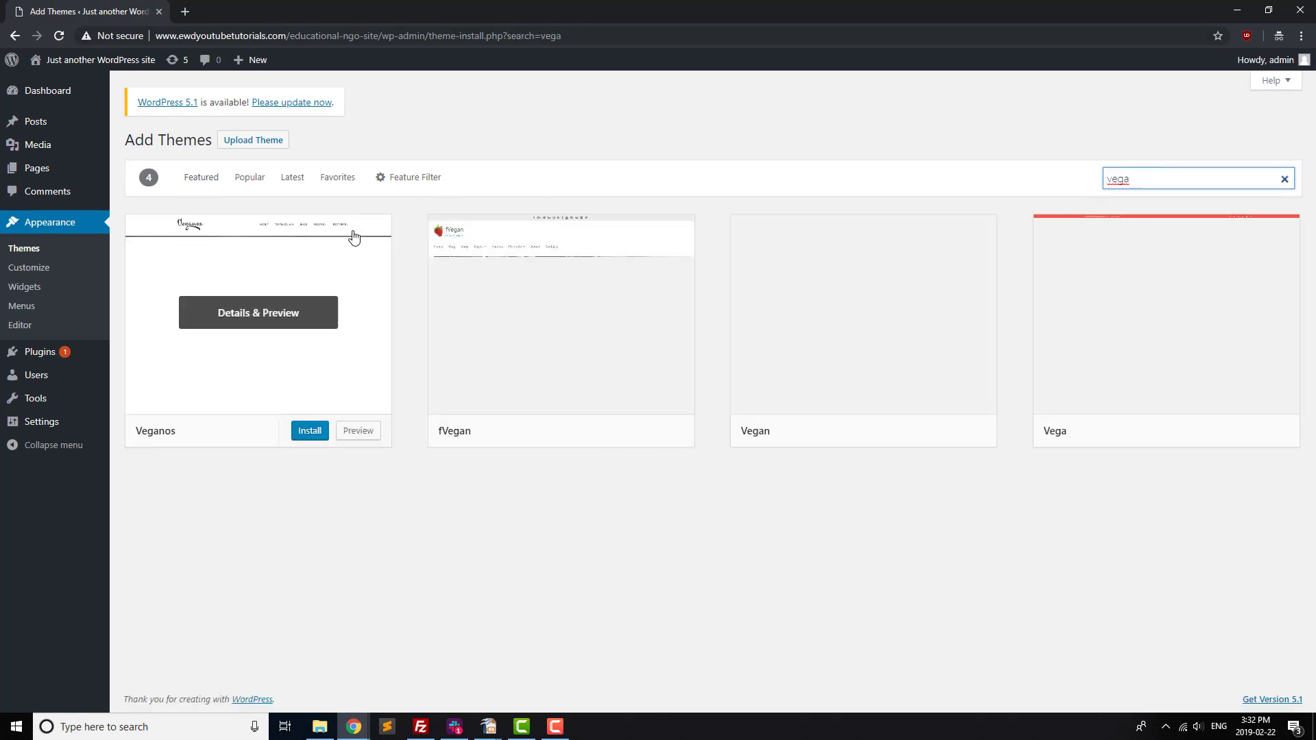
left_click(1219, 438)
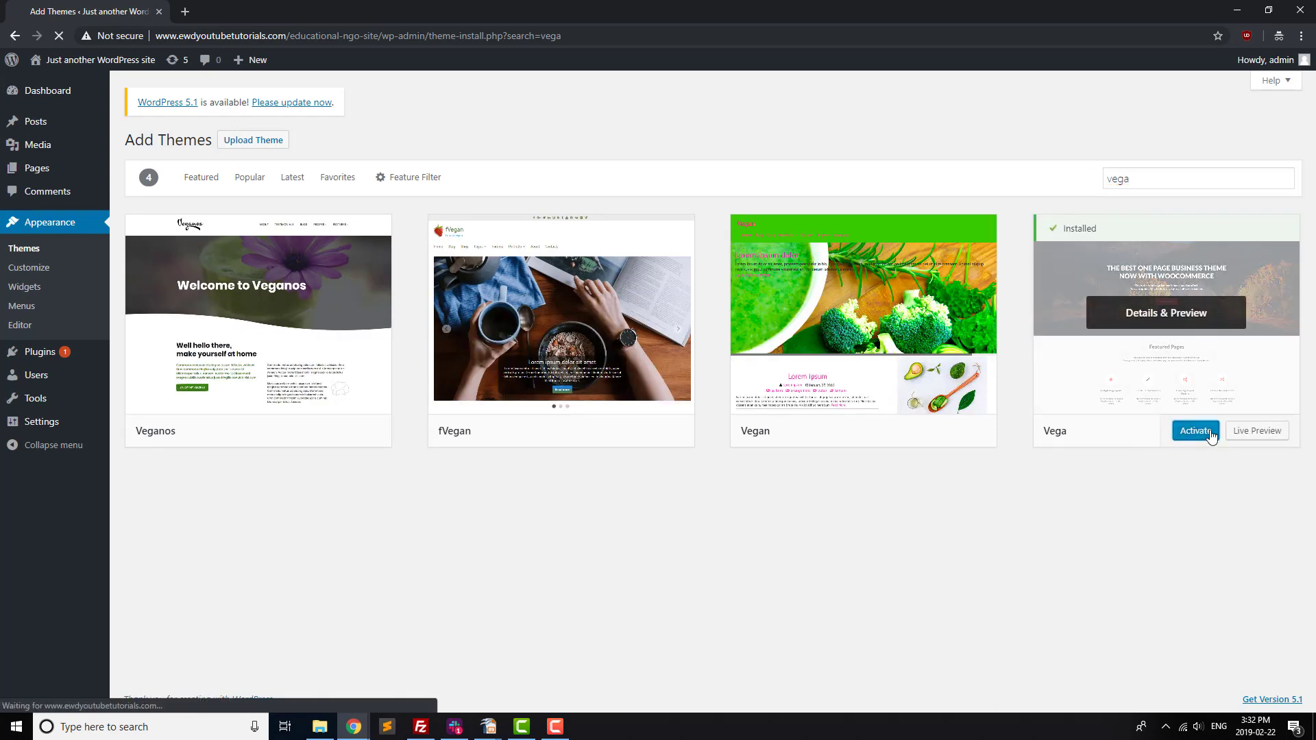
left_click(1196, 430)
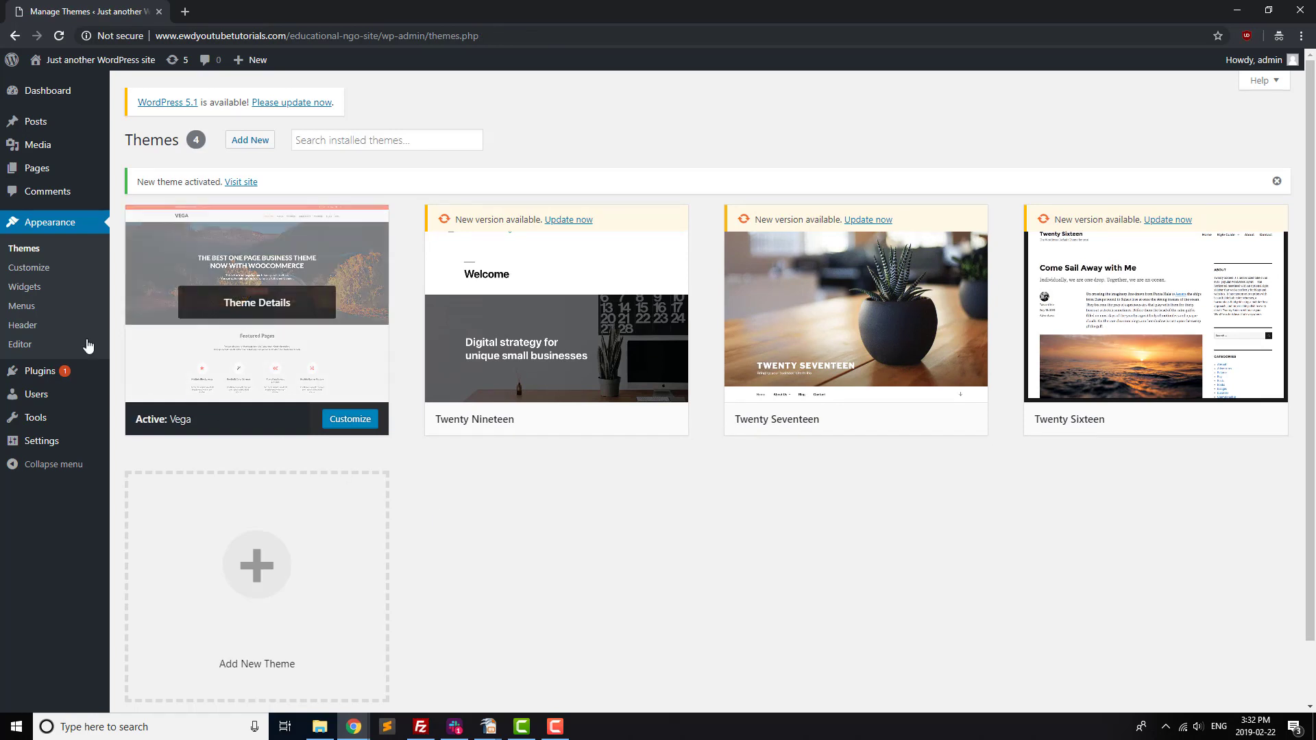
Create a new WordPress navigation menu named "Main Menu"
left_click(31, 306)
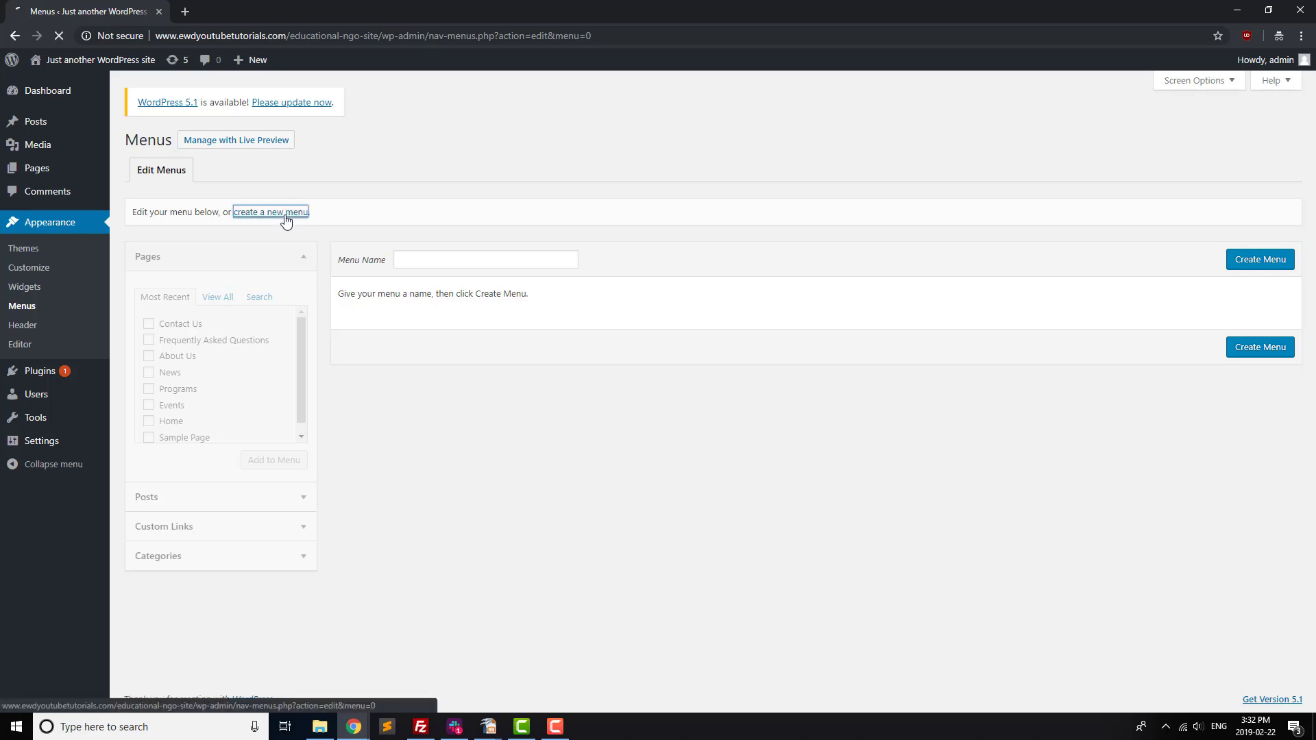
left_click(410, 258)
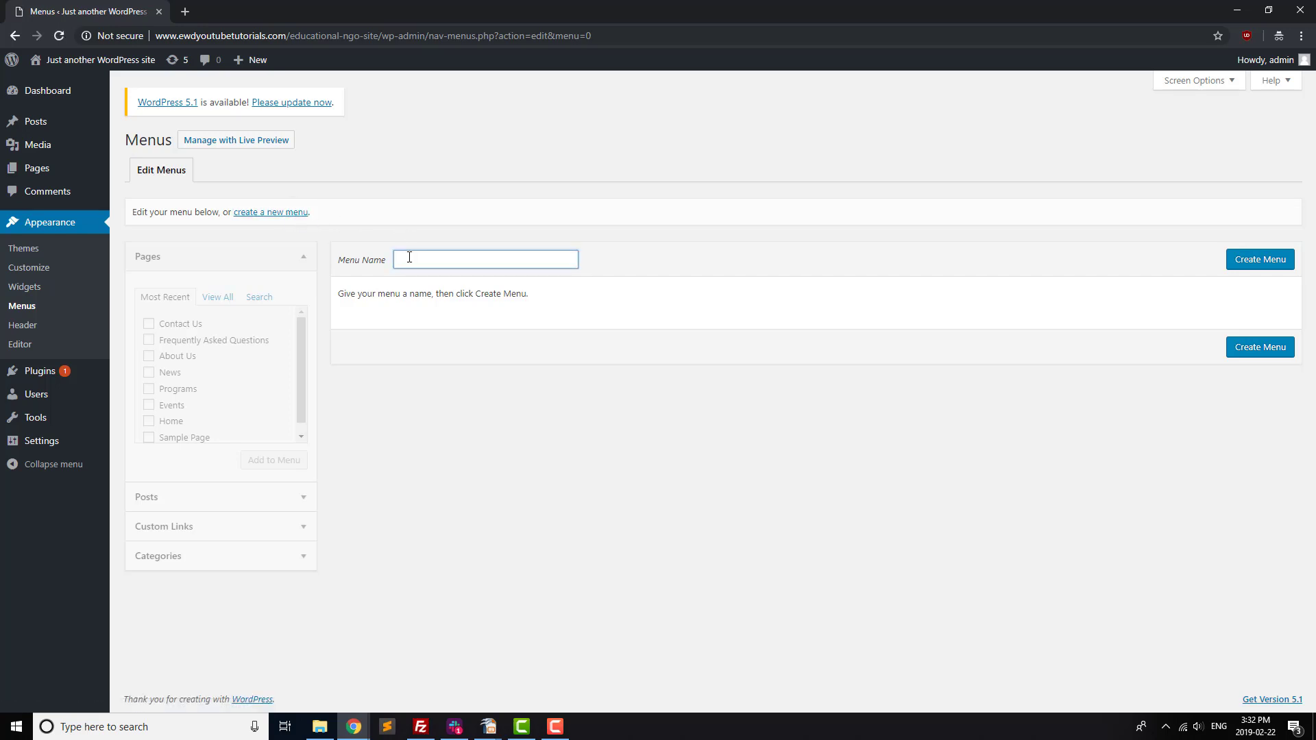
type("Main Menu")
left_click(1261, 260)
Add the Contact Us, Frequently Asked Questions, About Us, News, Programs, Events and Home pages to Main Menu
left_click(149, 324)
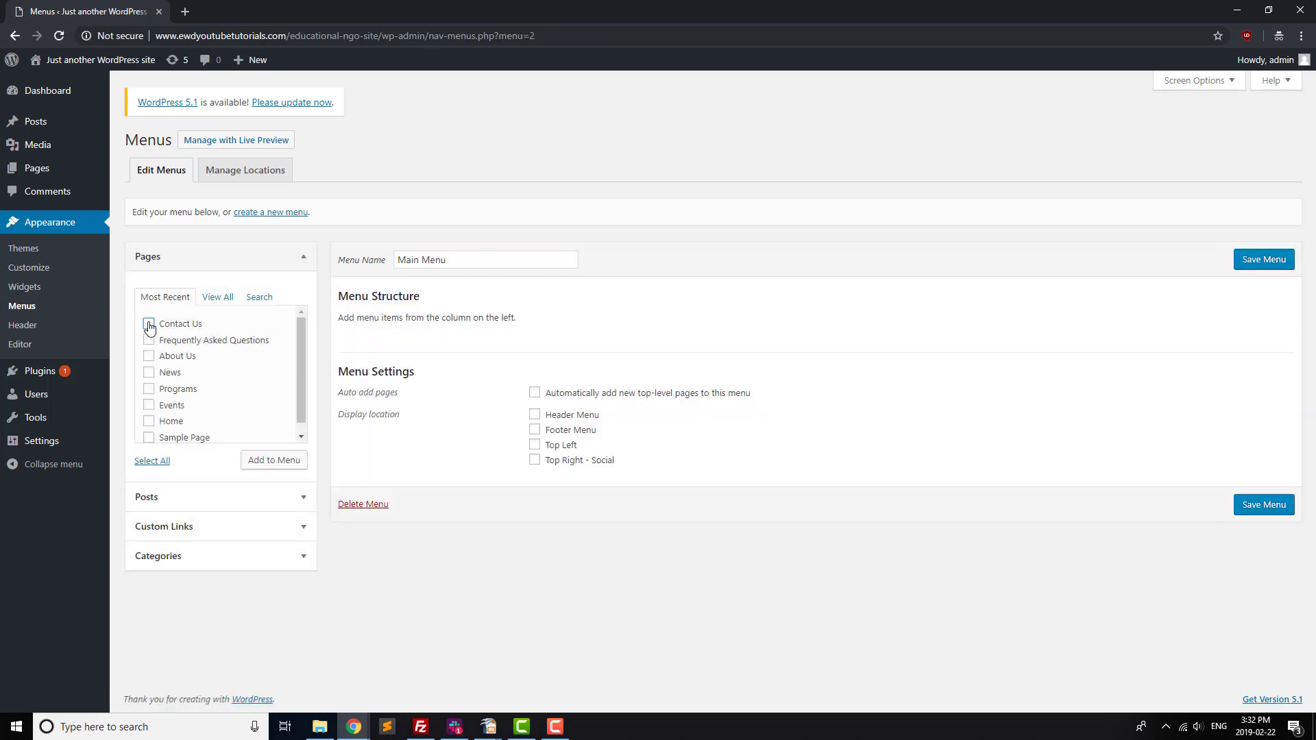
left_click(149, 341)
left_click(149, 356)
left_click(148, 372)
left_click(149, 389)
left_click(149, 405)
left_click(149, 421)
left_click(282, 459)
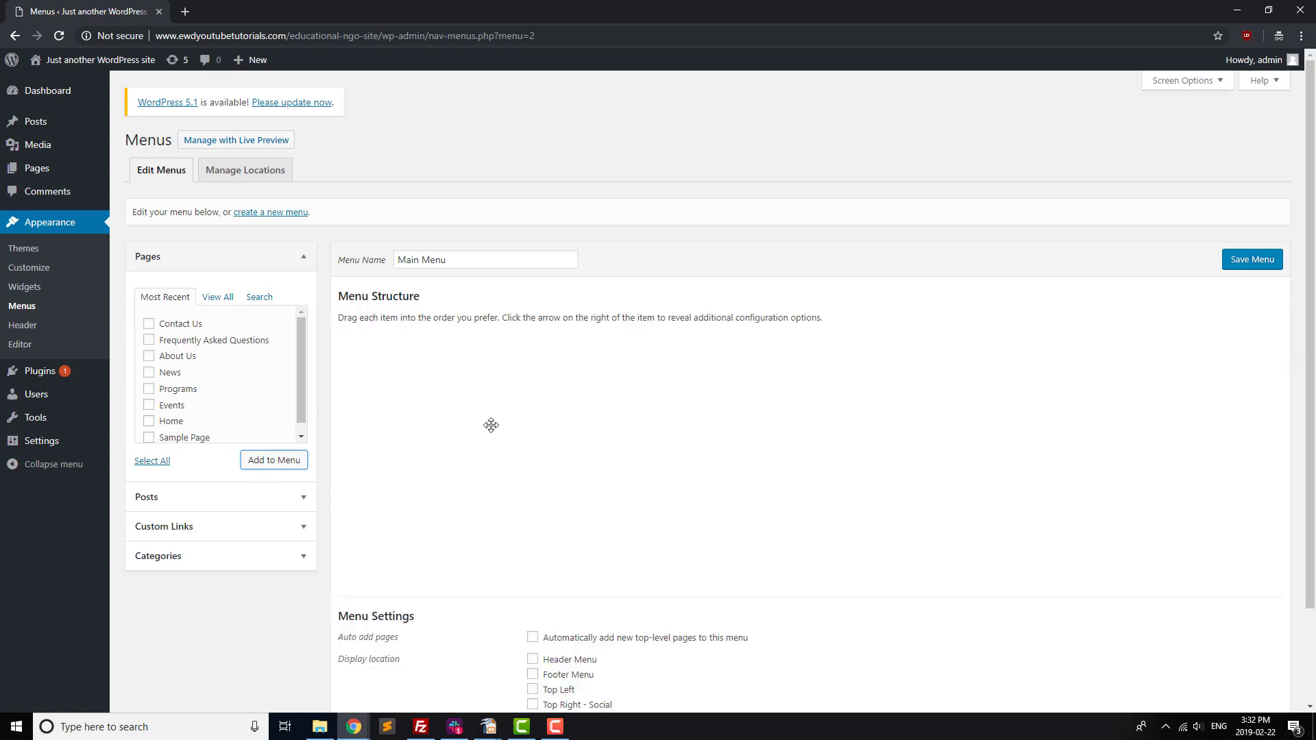
Reorder Main Menu to Home, News, Programs, Events, Frequently Asked Questions, About Us, Contact Us, and save it
mouse_move(382, 564)
left_mouse_down()
mouse_move(402, 381)
mouse_move(391, 347)
mouse_move(480, 584)
mouse_move(380, 576)
left_mouse_up()
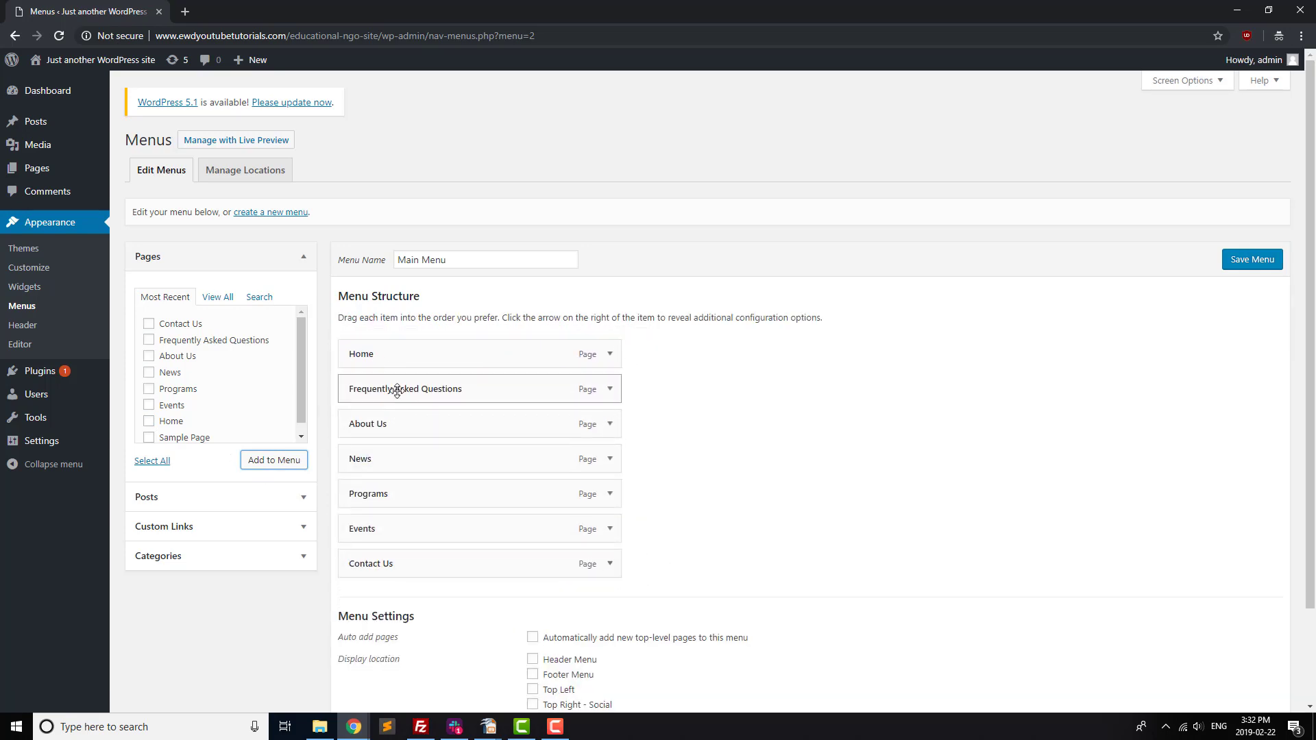
left_click_drag(397, 385, 433, 521)
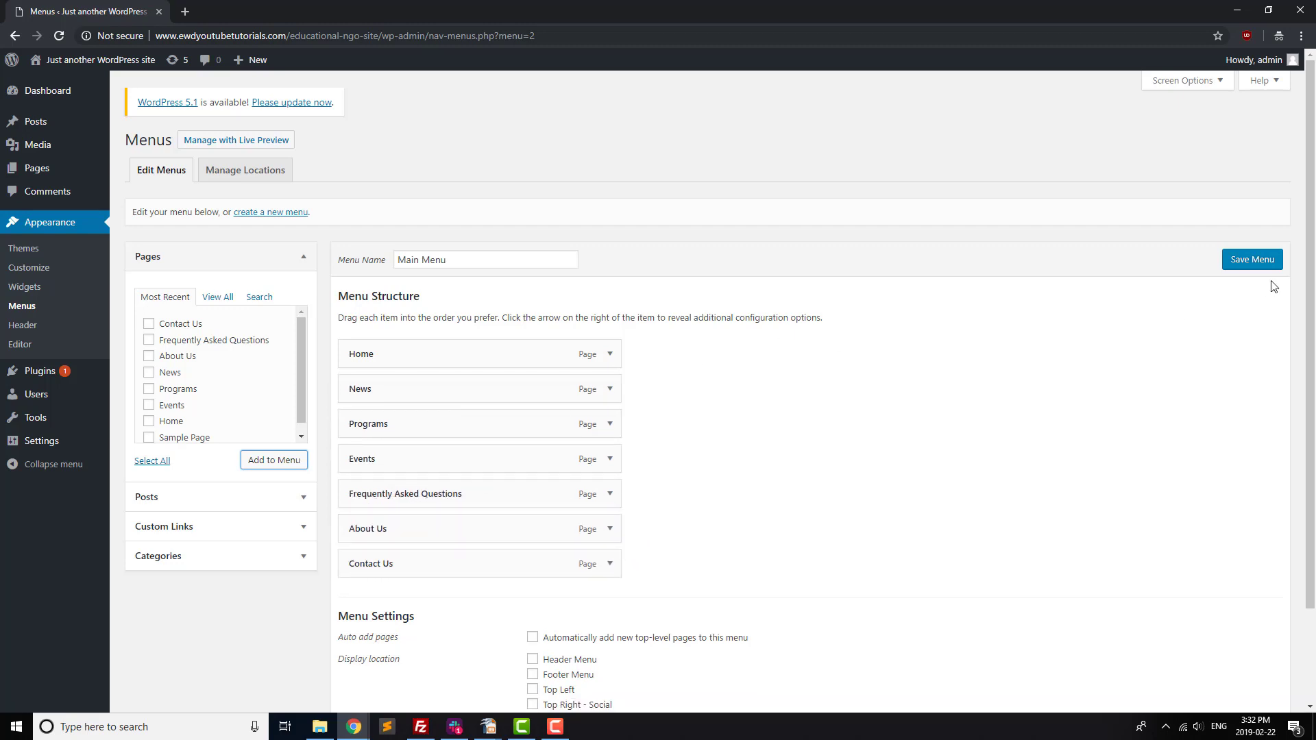
left_click(1244, 263)
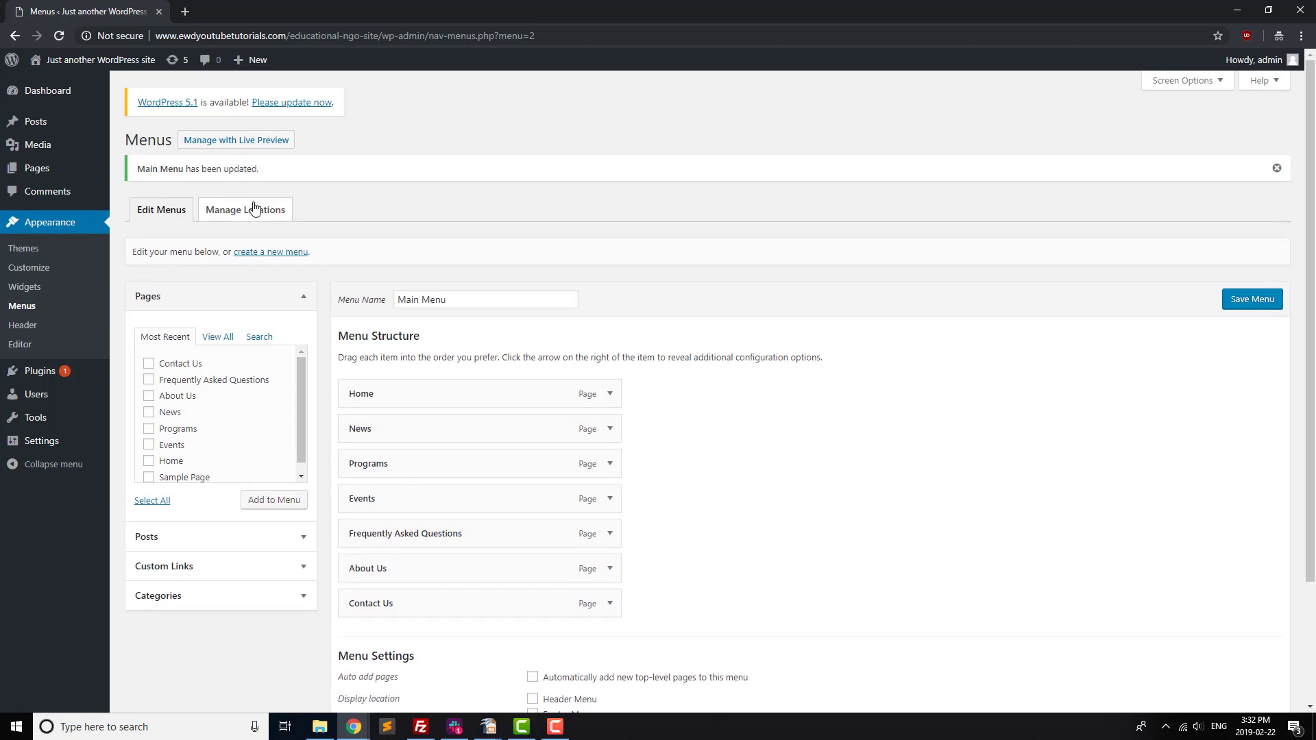
Assign Main Menu to the theme's Header Menu location and save the menu locations
left_click(262, 211)
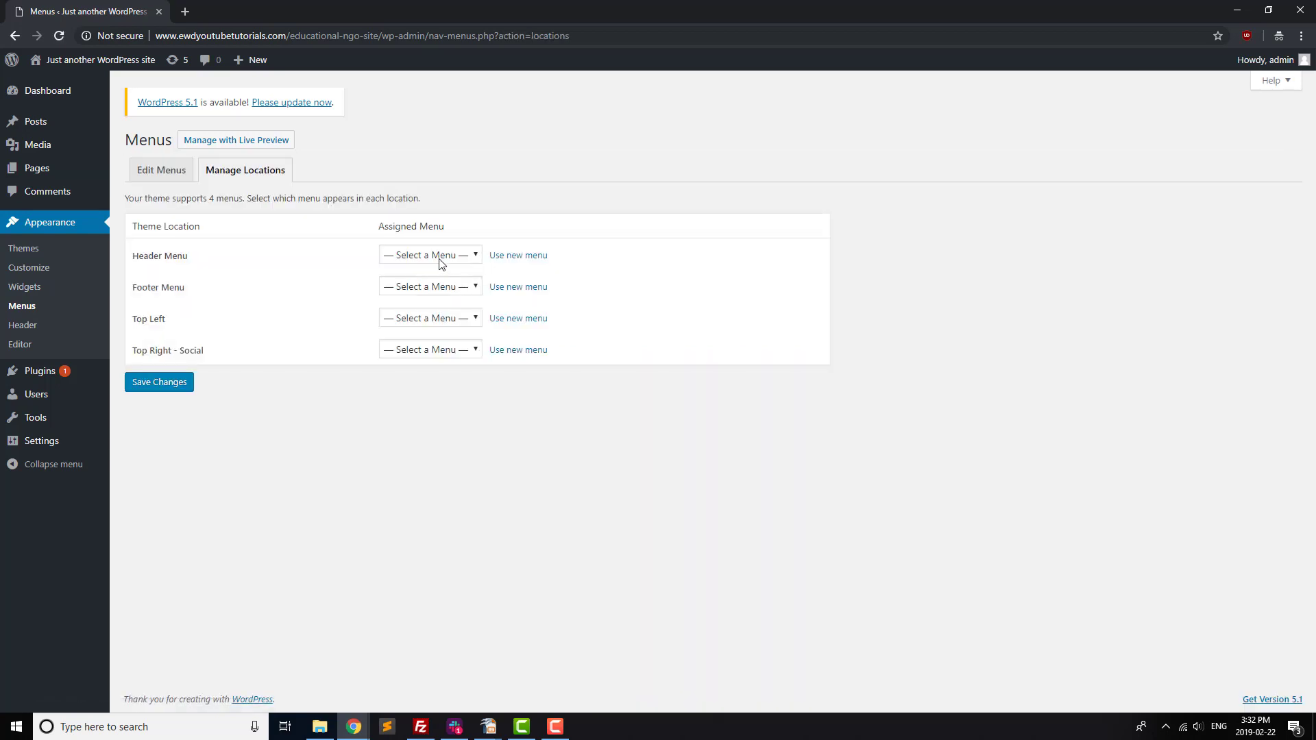
left_click(439, 256)
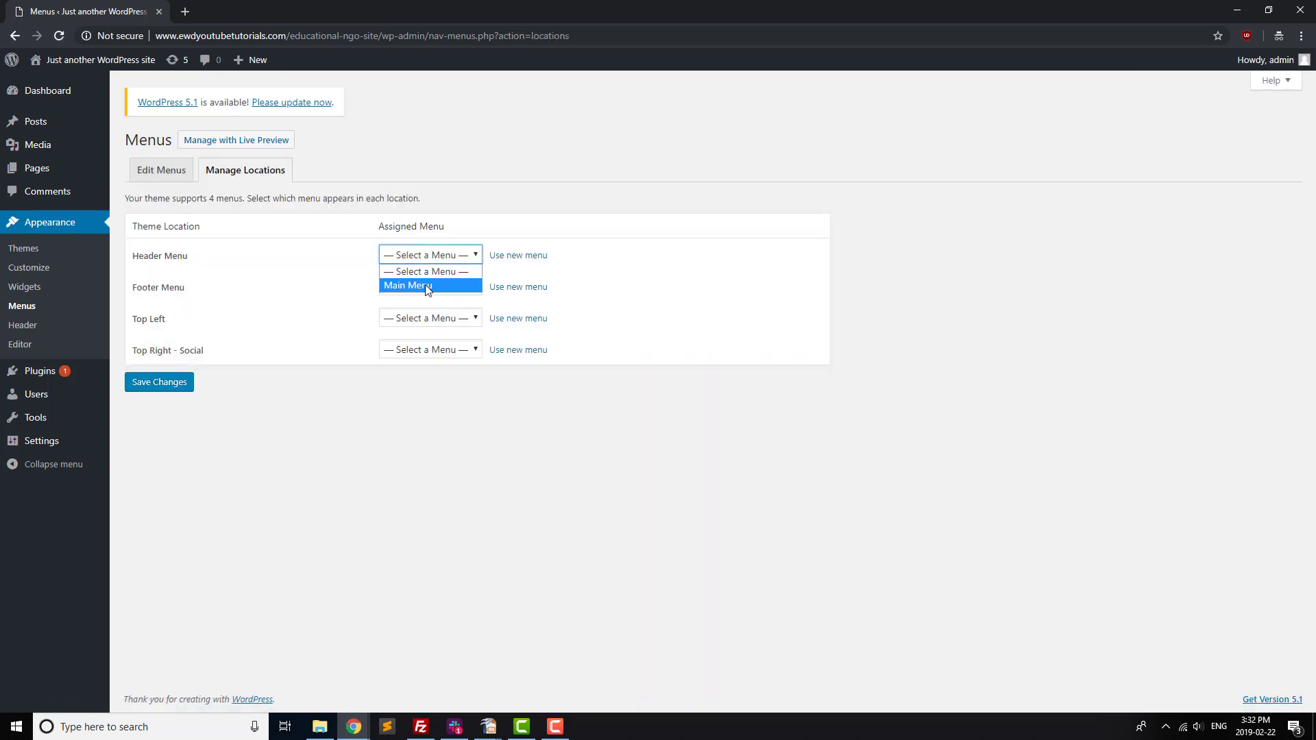
left_click(425, 287)
left_click(179, 386)
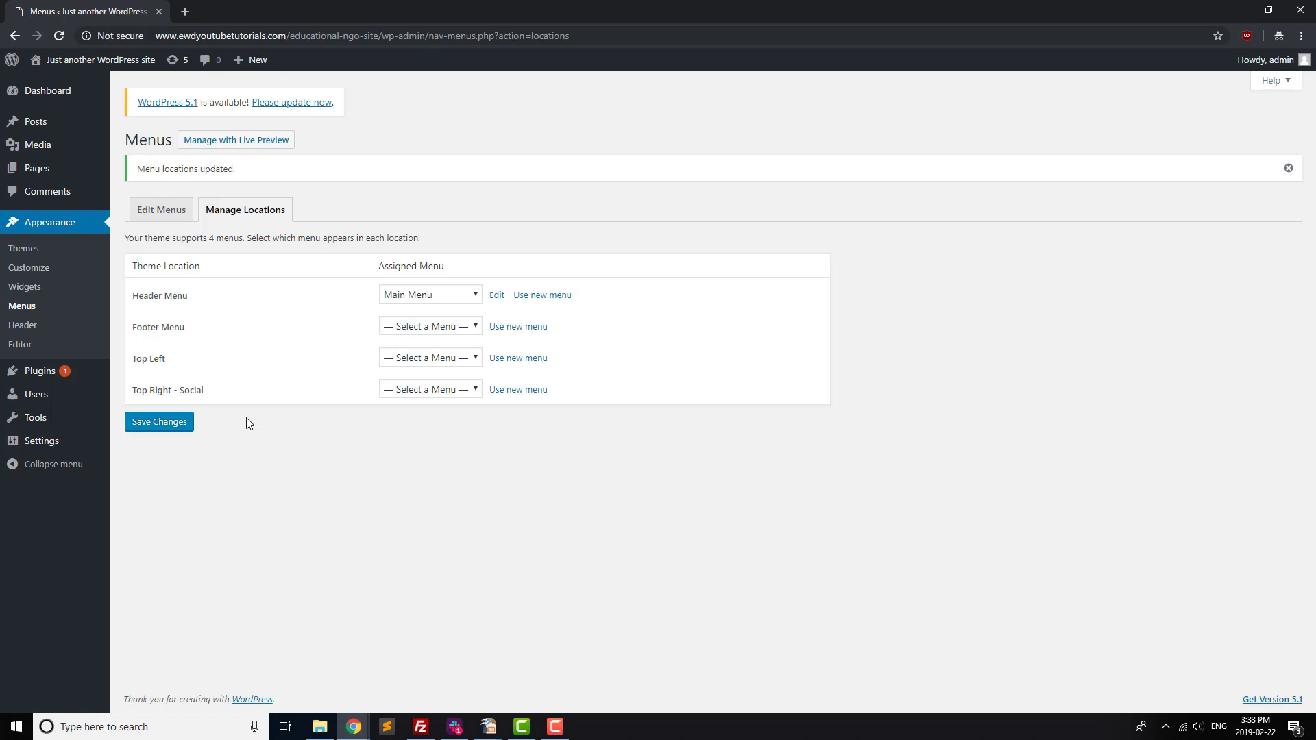
Set the Vega theme's color scheme to Blue in the site customizer and return to the main customization options
left_click(29, 267)
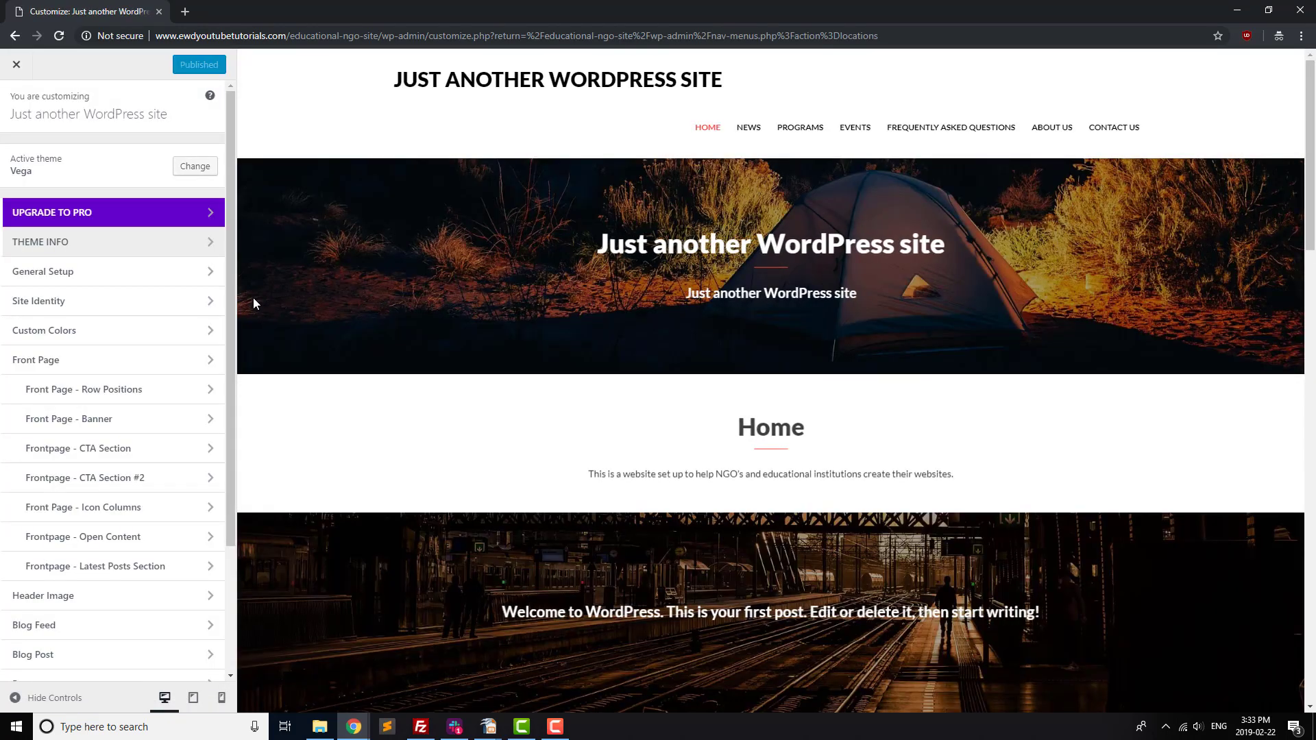
left_click(210, 334)
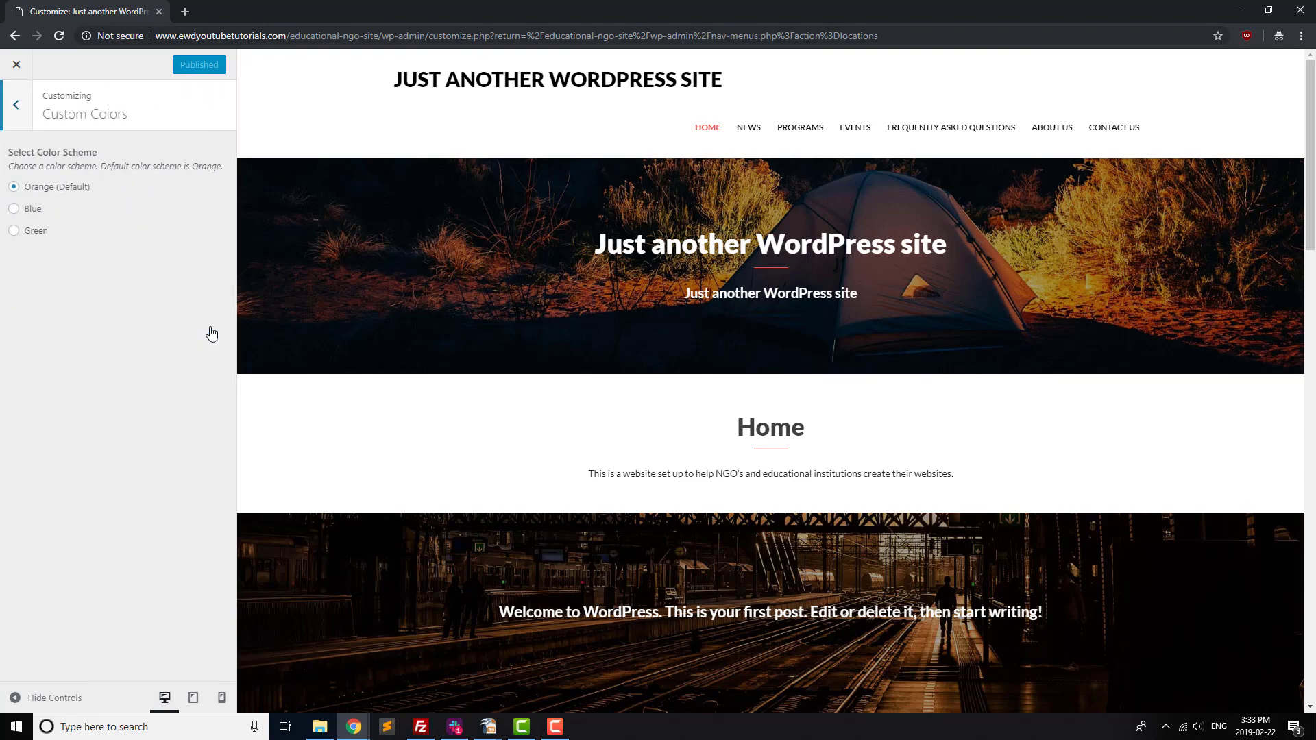
left_click(29, 209)
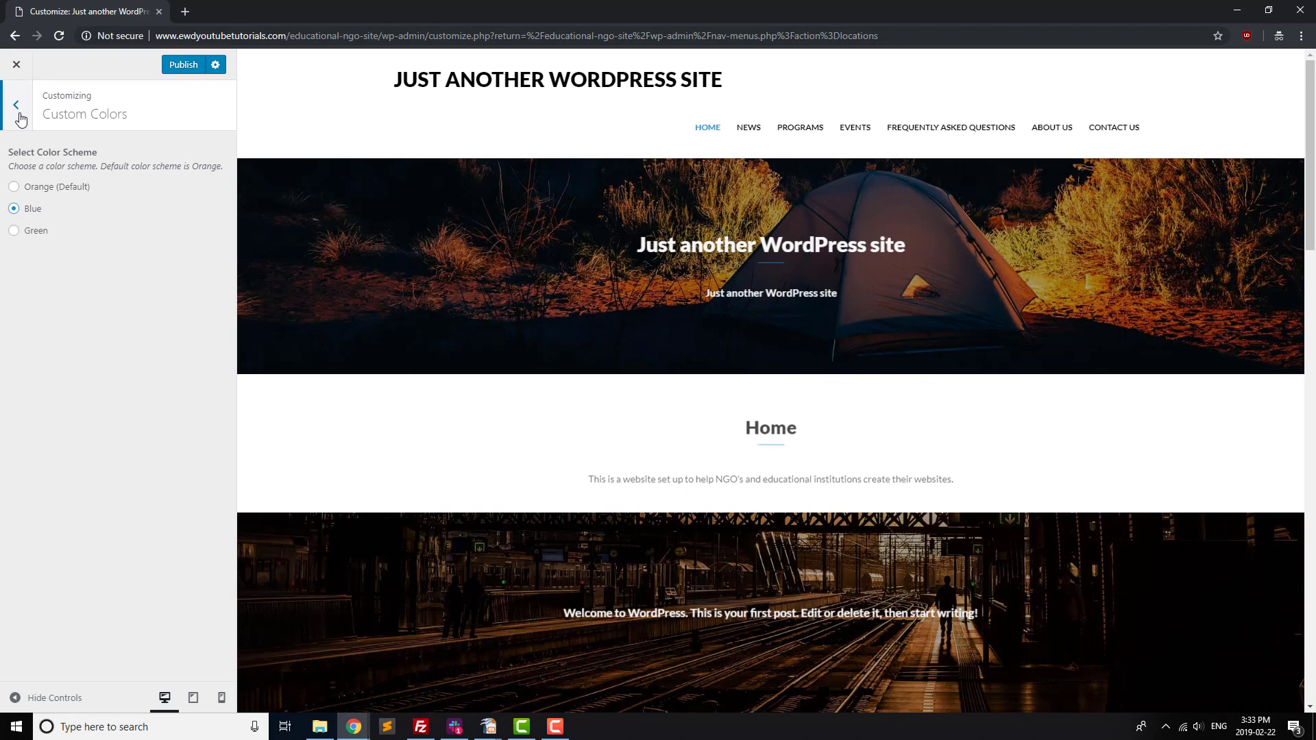
left_click(18, 109)
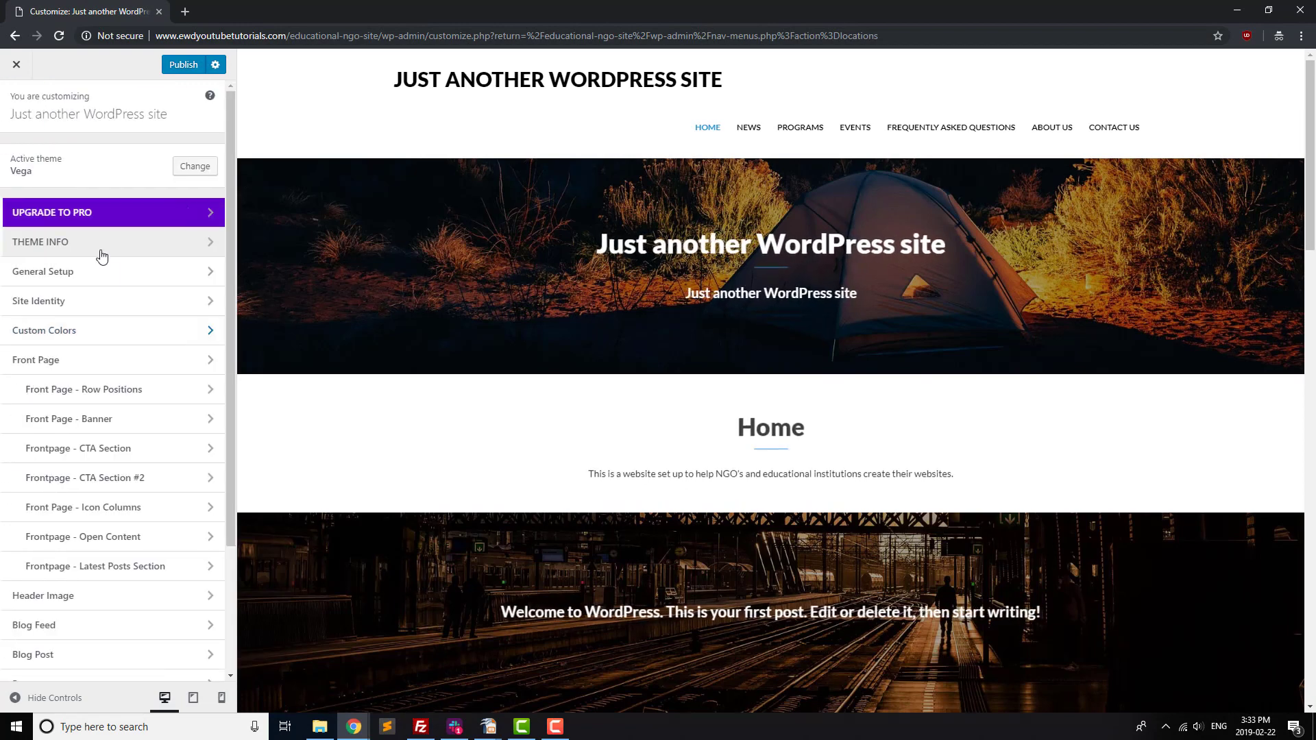
Upload Logo.png from the Downloads folder and select it as the logo in the Site Identity settings
left_click(118, 313)
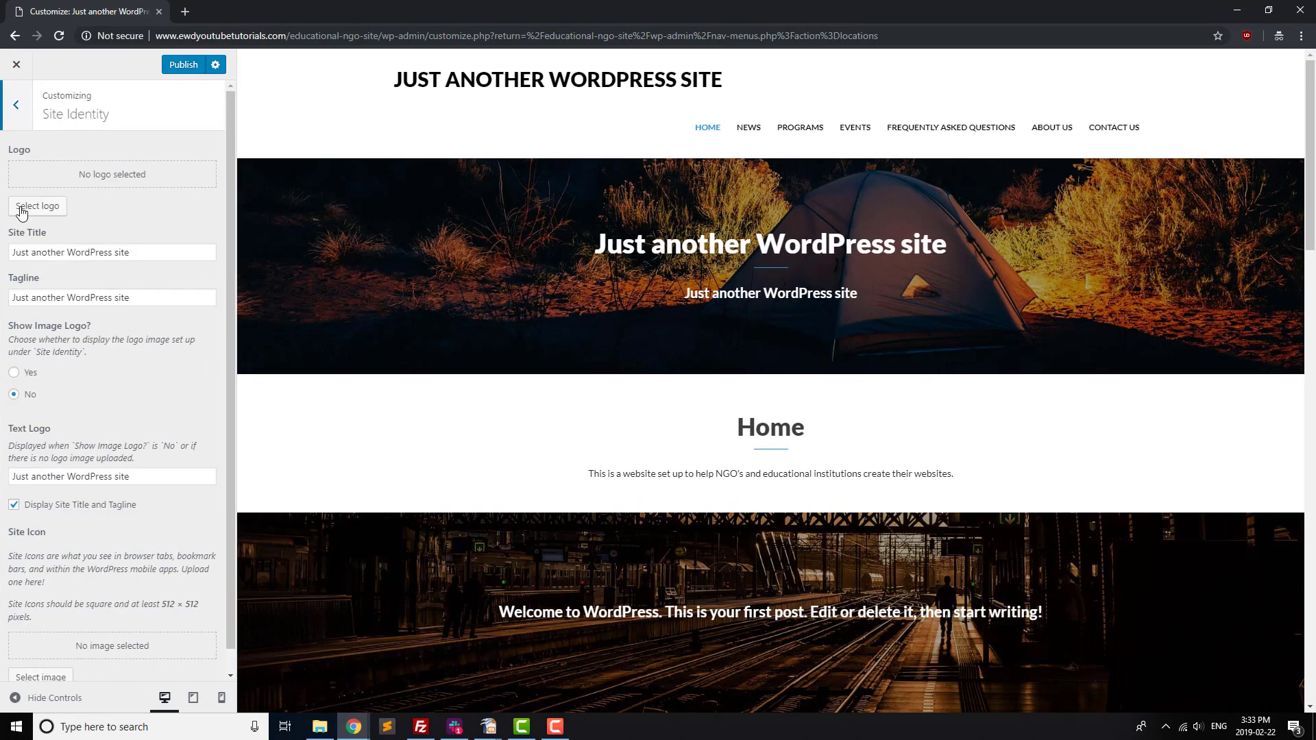
left_click(25, 212)
left_click(669, 357)
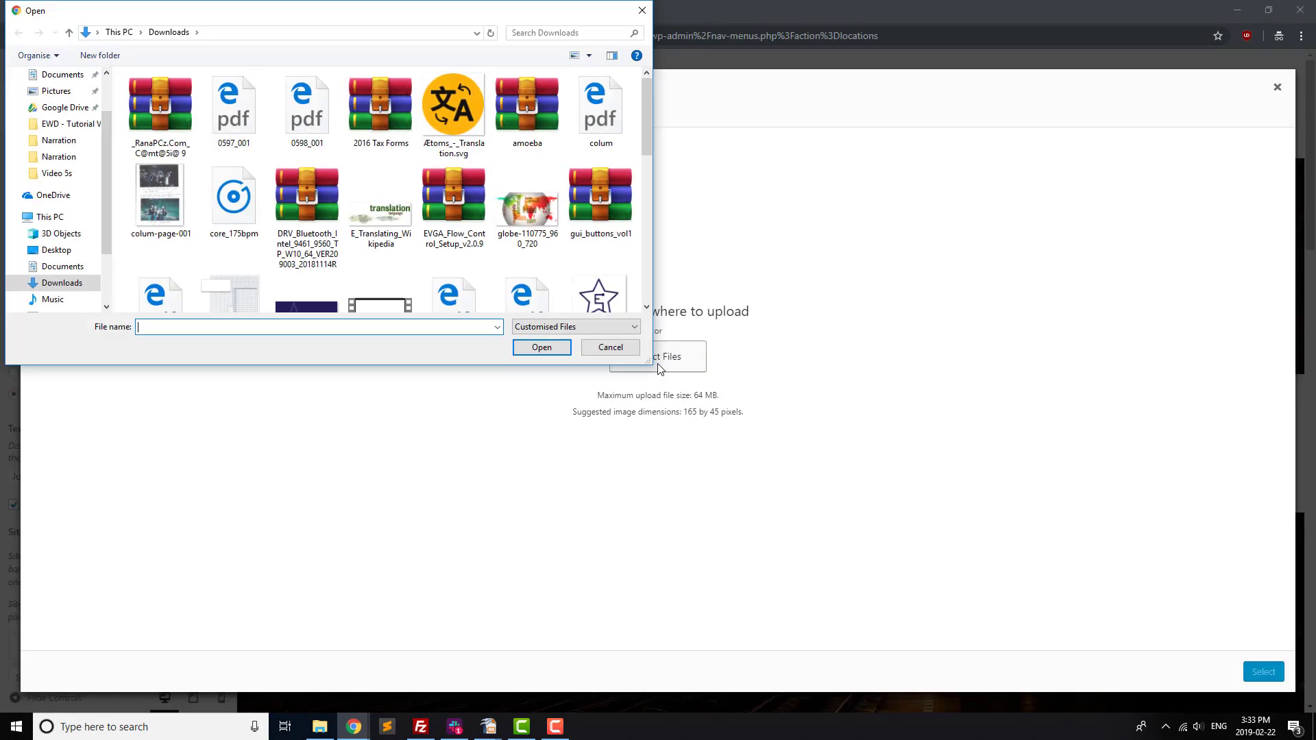
double_click(613, 309)
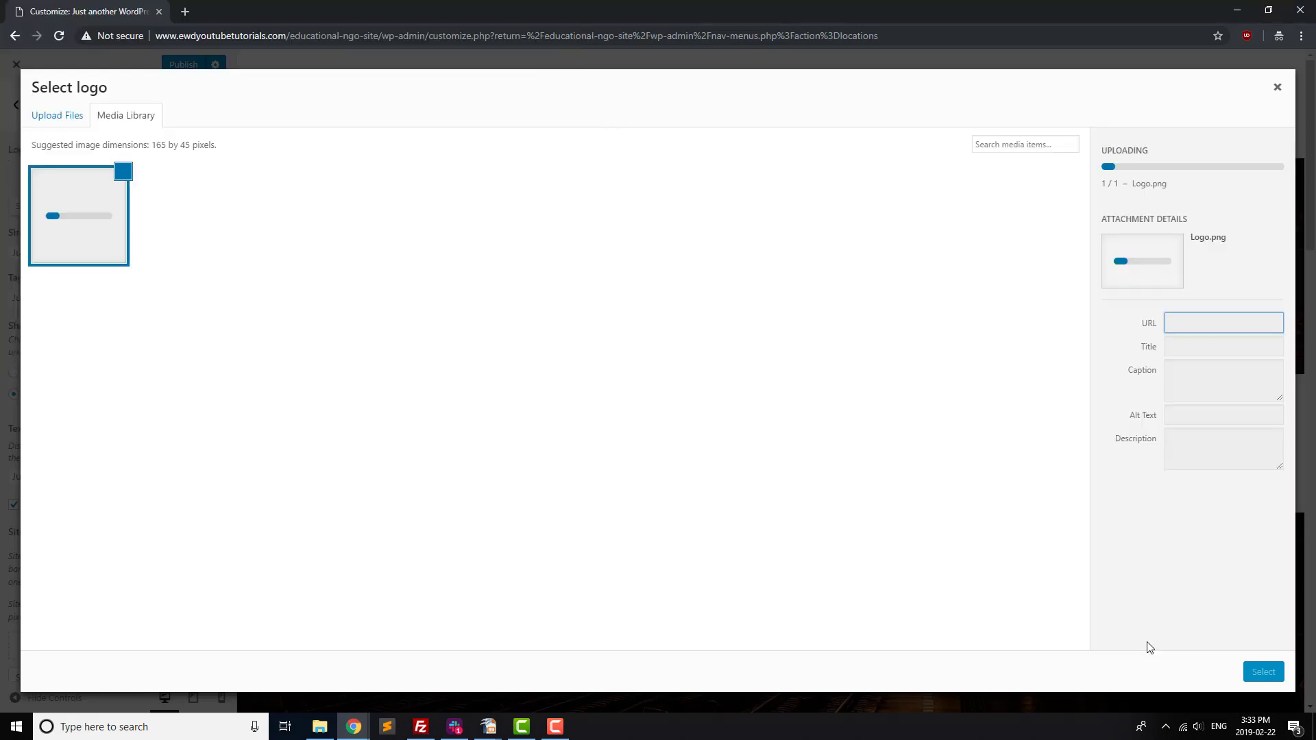
left_click(1264, 673)
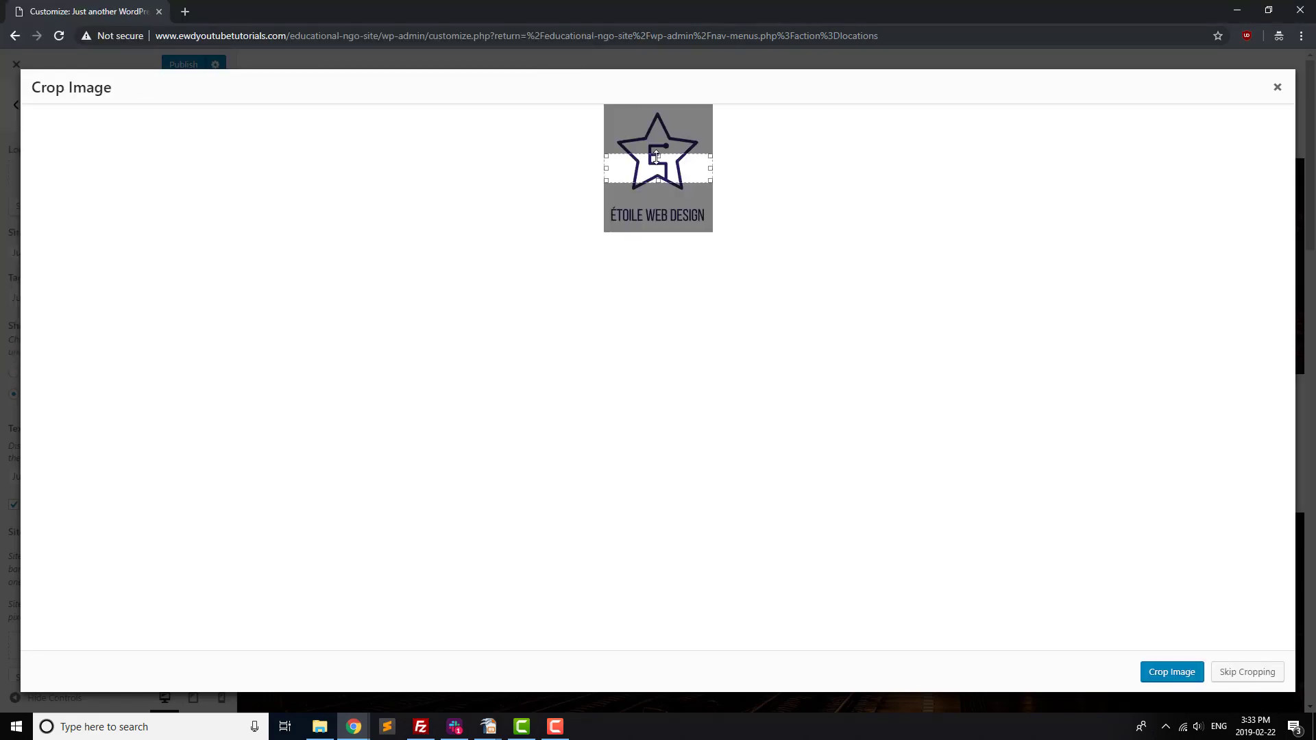
Extend the logo's crop area upward and downward to include the whole star and the text beneath it, and apply the crop
left_click_drag(657, 152, 658, 108)
left_click_drag(658, 181, 658, 226)
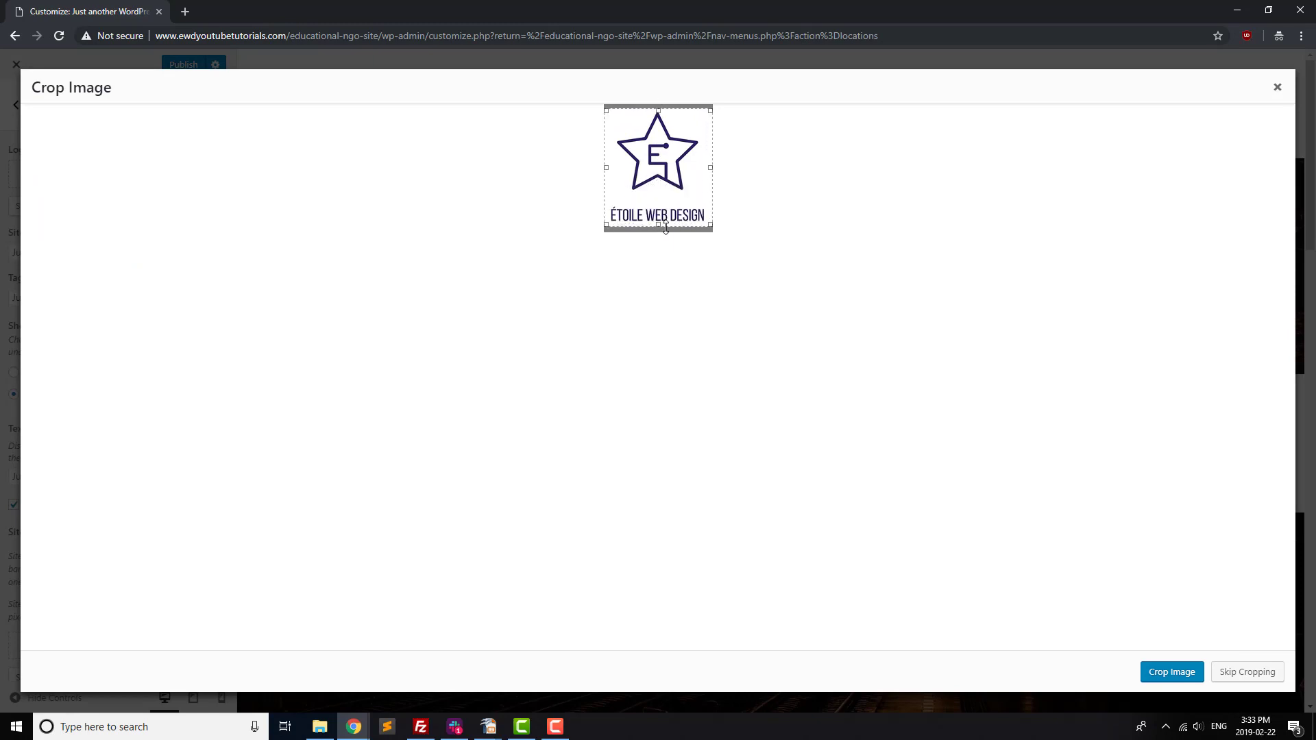
left_click(1164, 669)
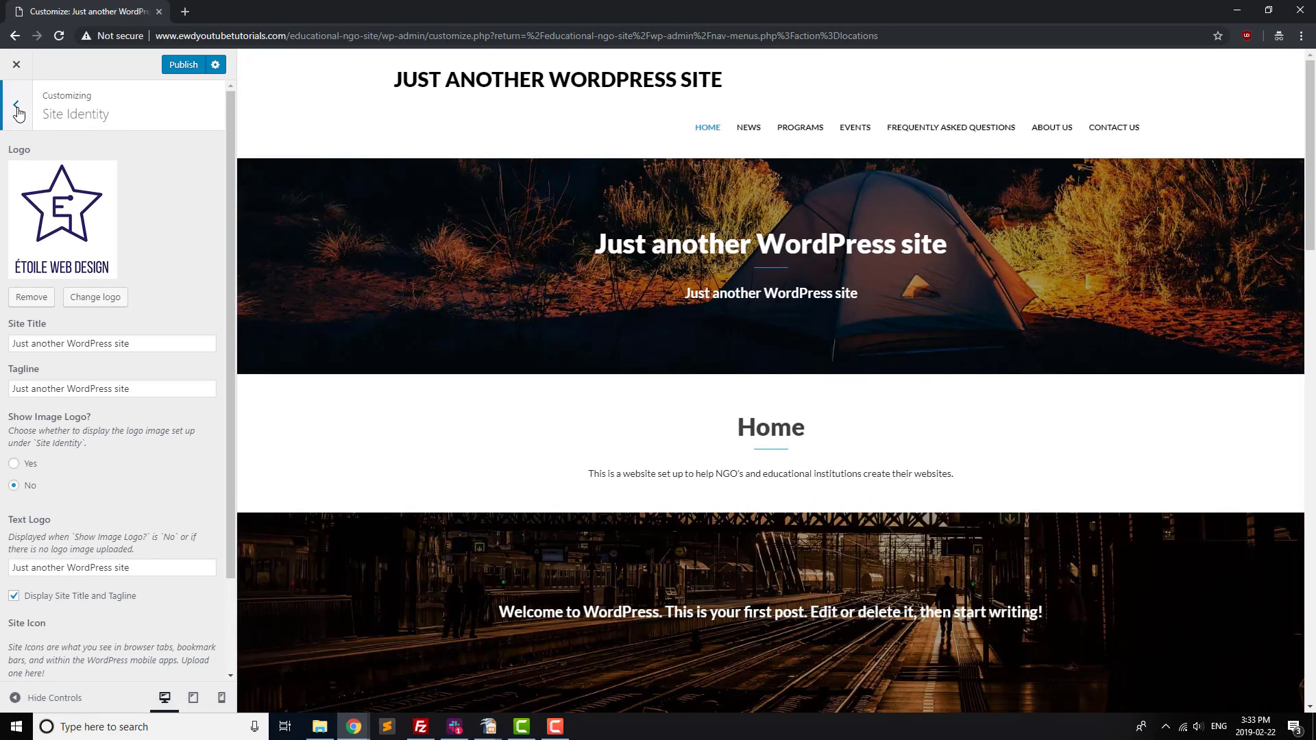
left_click(16, 106)
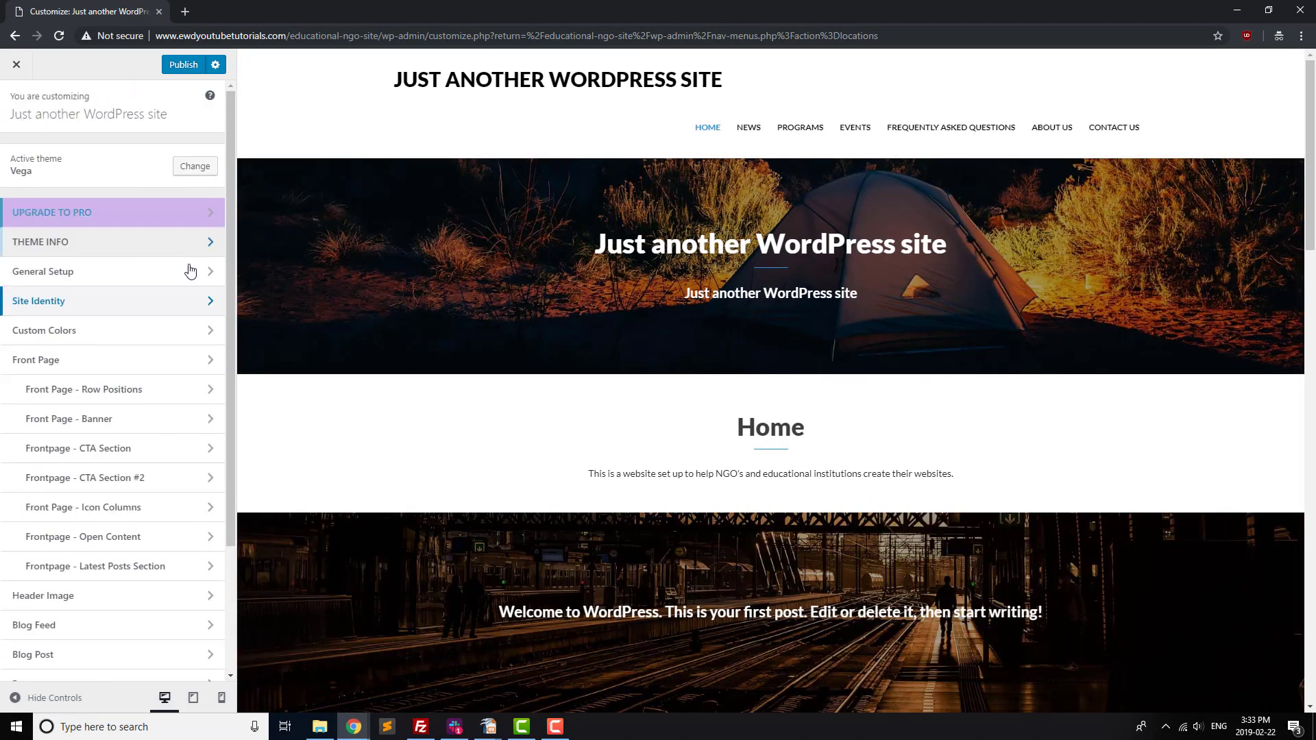
Add the additional CSS rule body { color:#333333; } and return to the main customization options
scroll(137, 373, "down", 3)
left_click(109, 667)
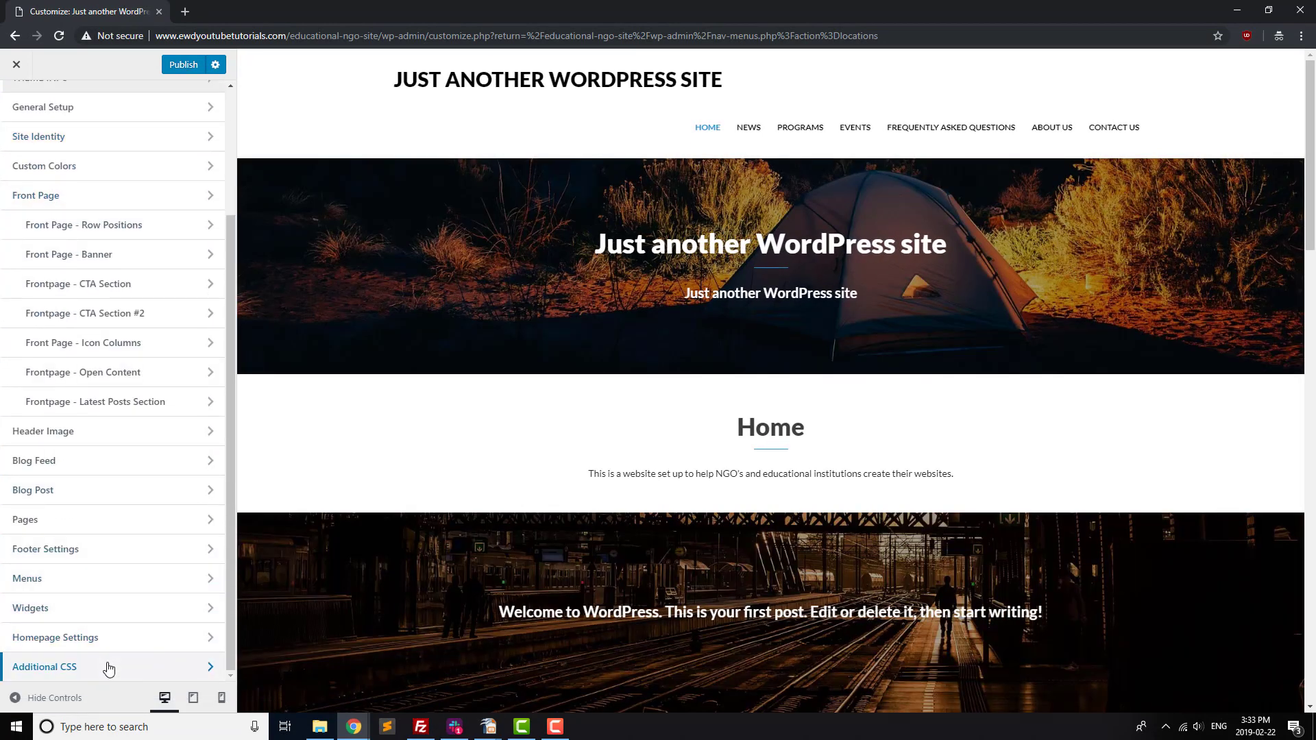
scroll(185, 374, "down", 2)
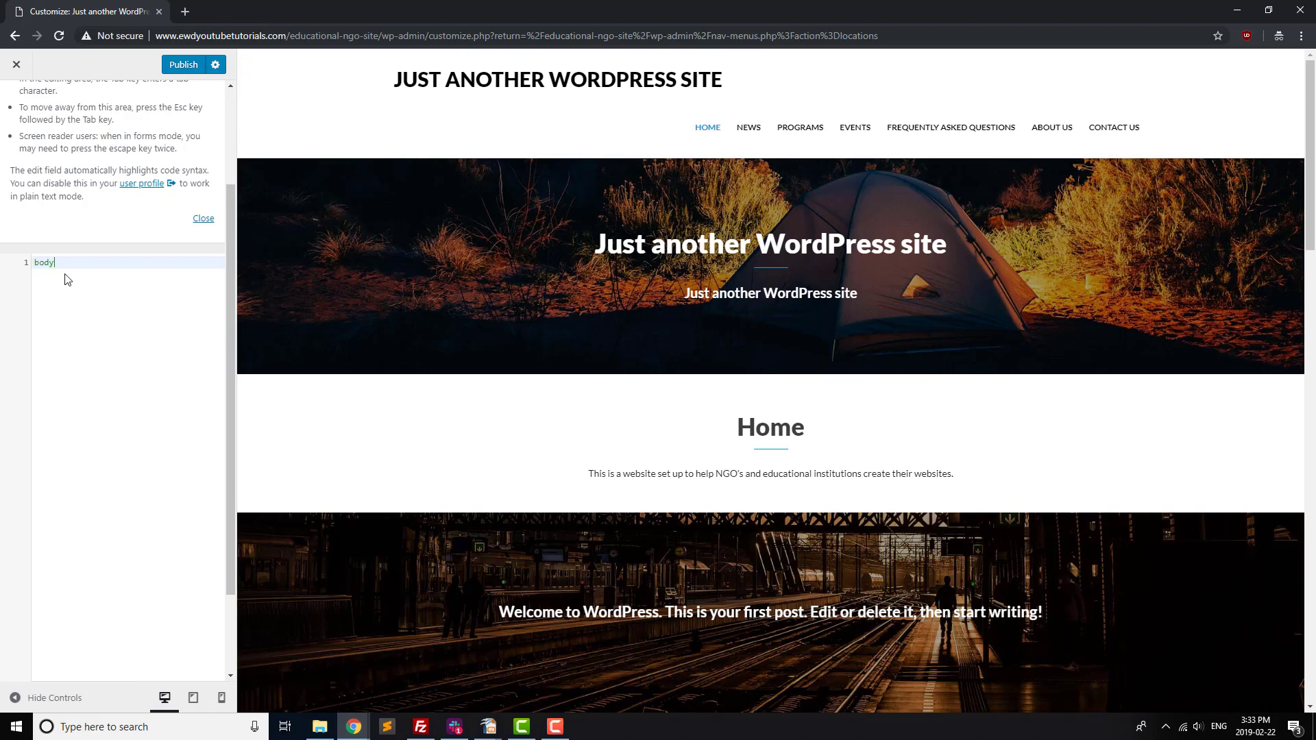
type("{")
key("Return")
type("c")
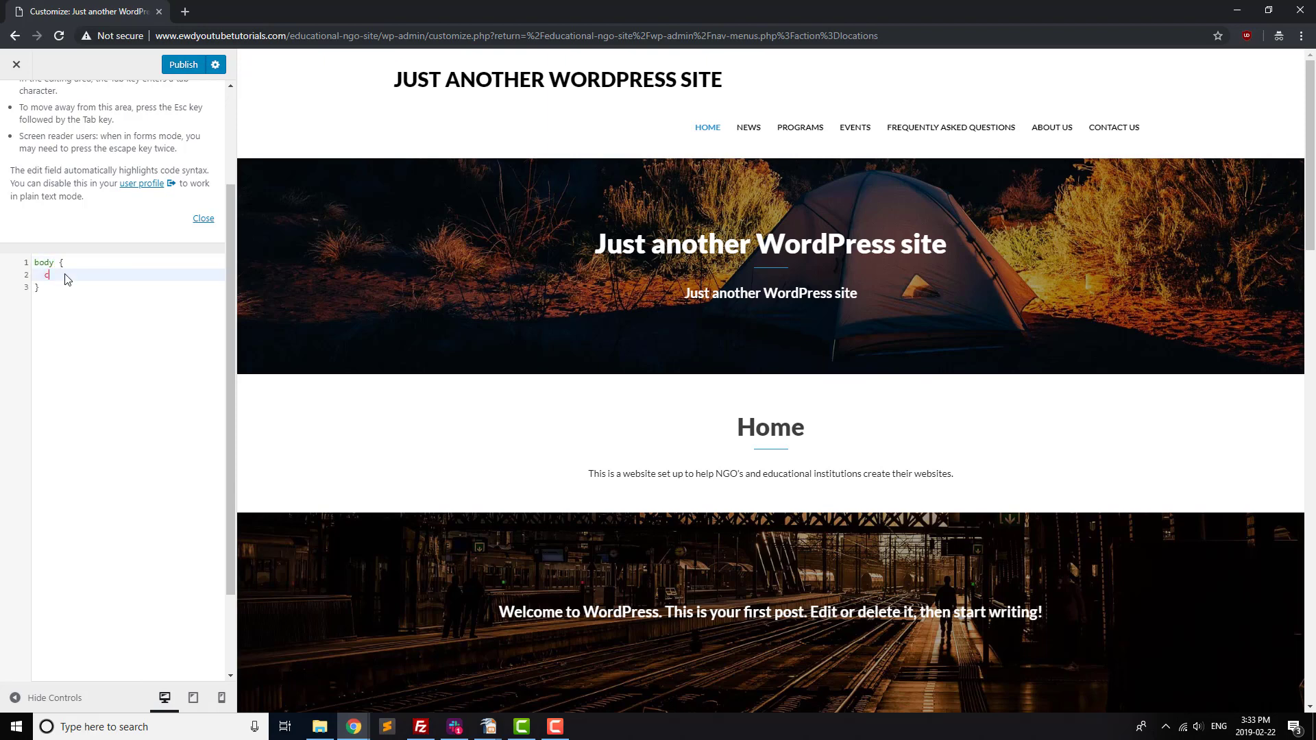
type("olor:#333333;")
scroll(21, 293, "up", 3)
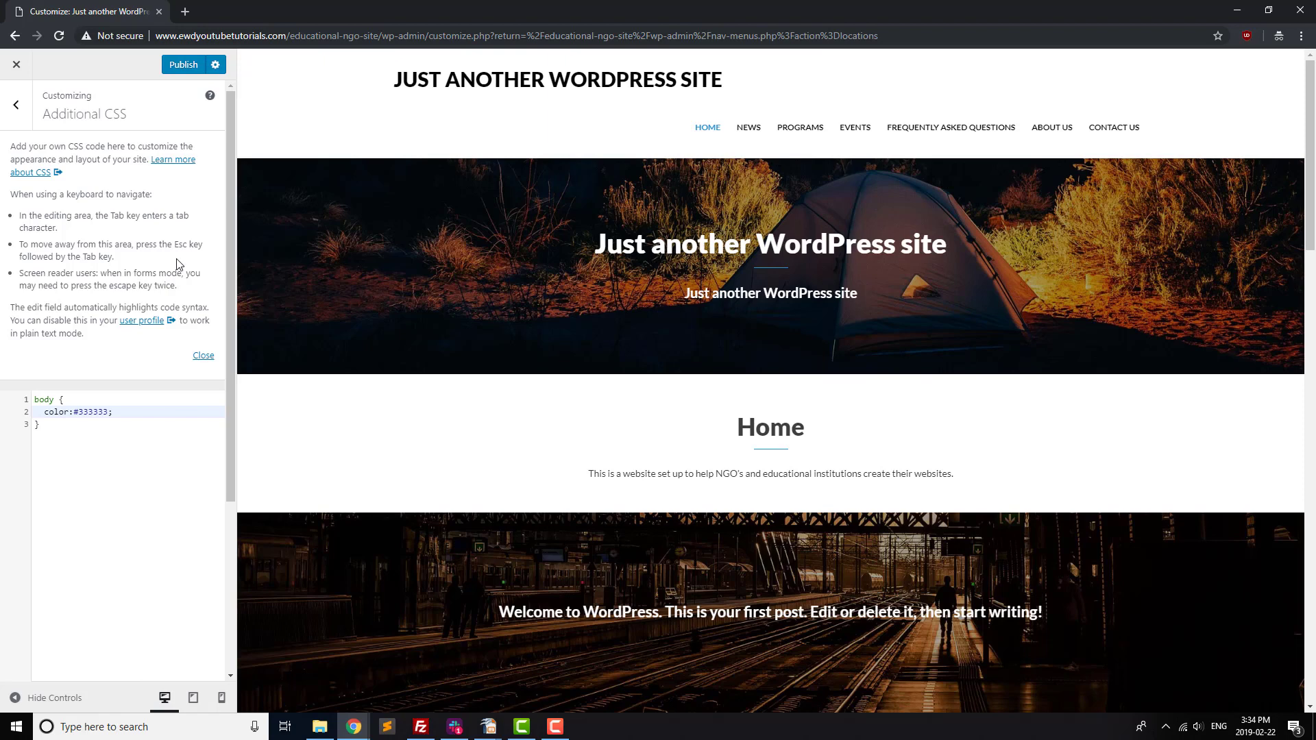
left_click(23, 111)
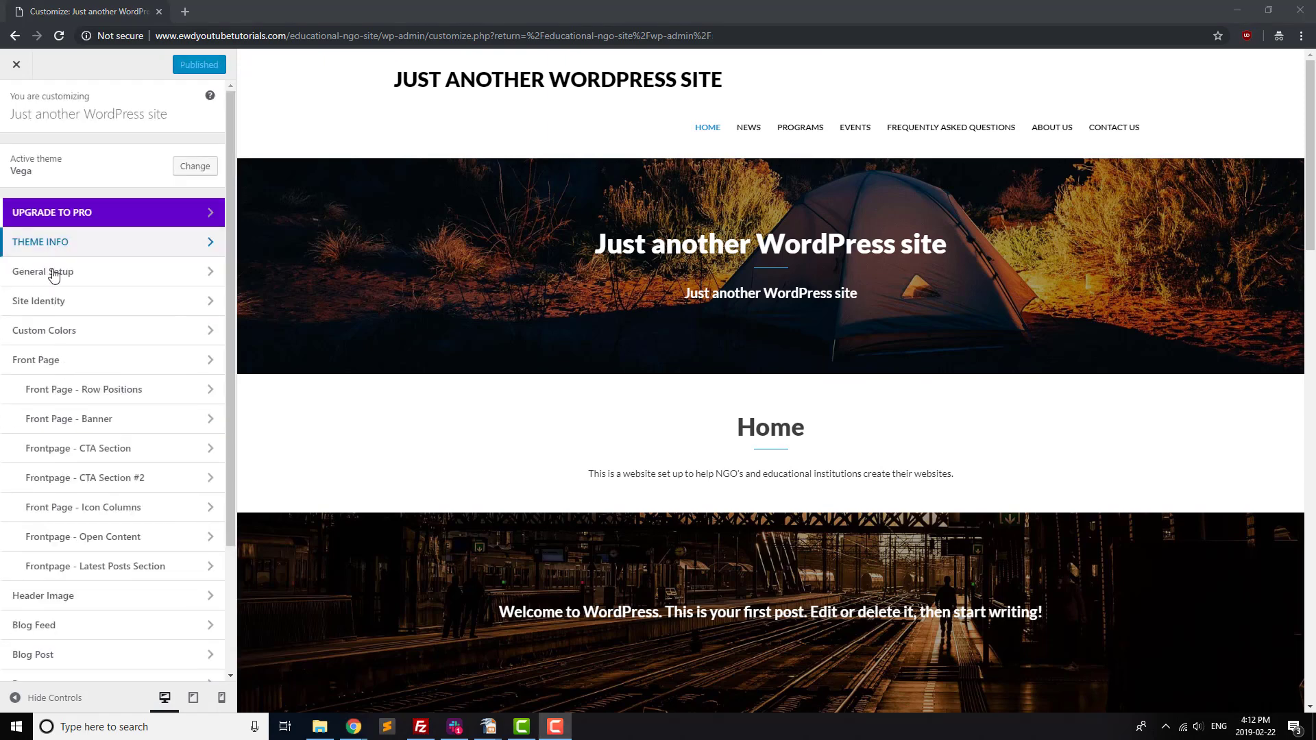
Hide the front page's Main Content Area, Call to Action #2, Open Content Area and Latest Posts sections
left_click(50, 368)
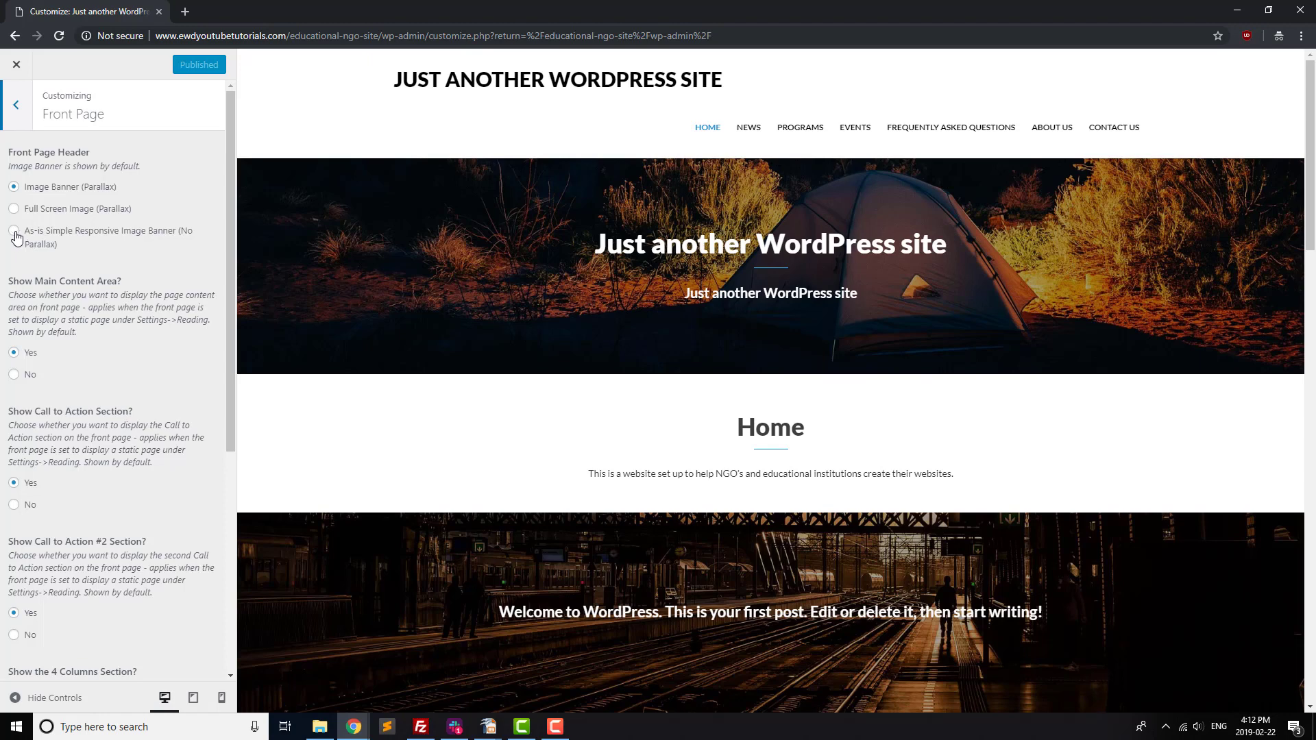
scroll(17, 240, "down", 2)
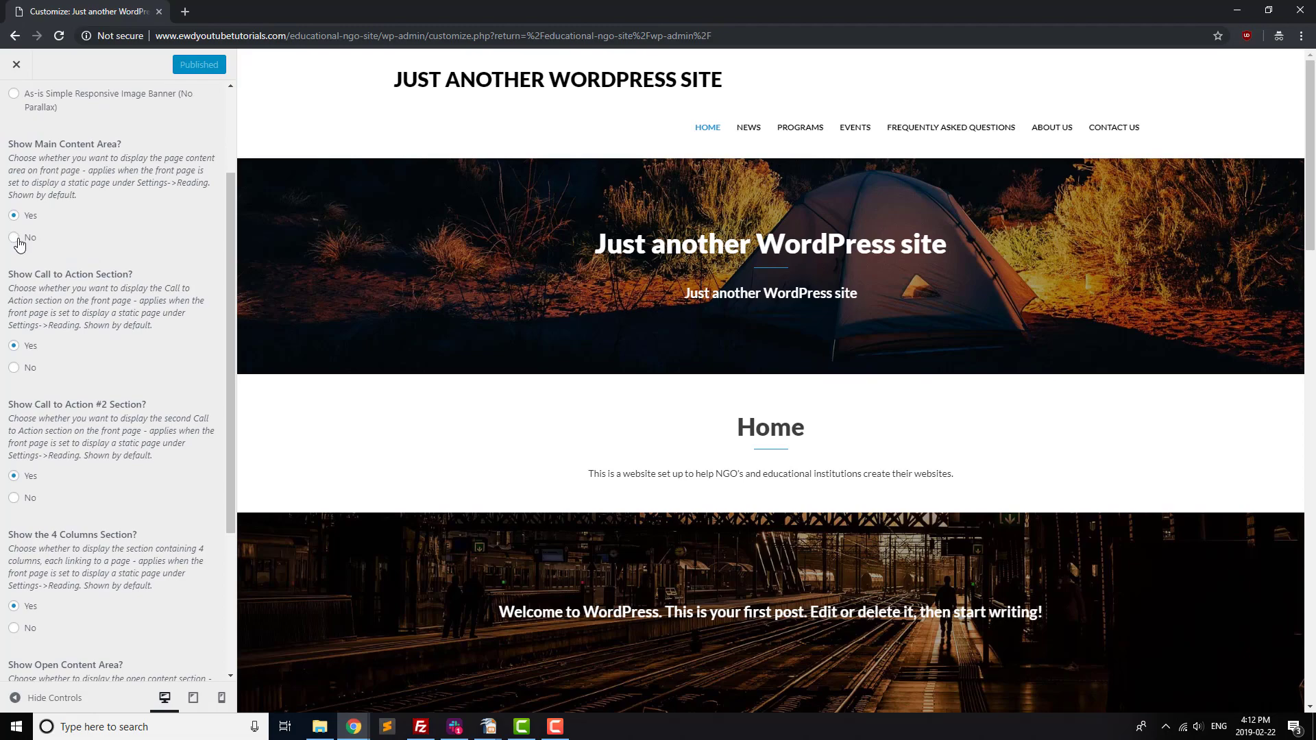
left_click(15, 238)
scroll(19, 245, "down", 1)
left_click(17, 430)
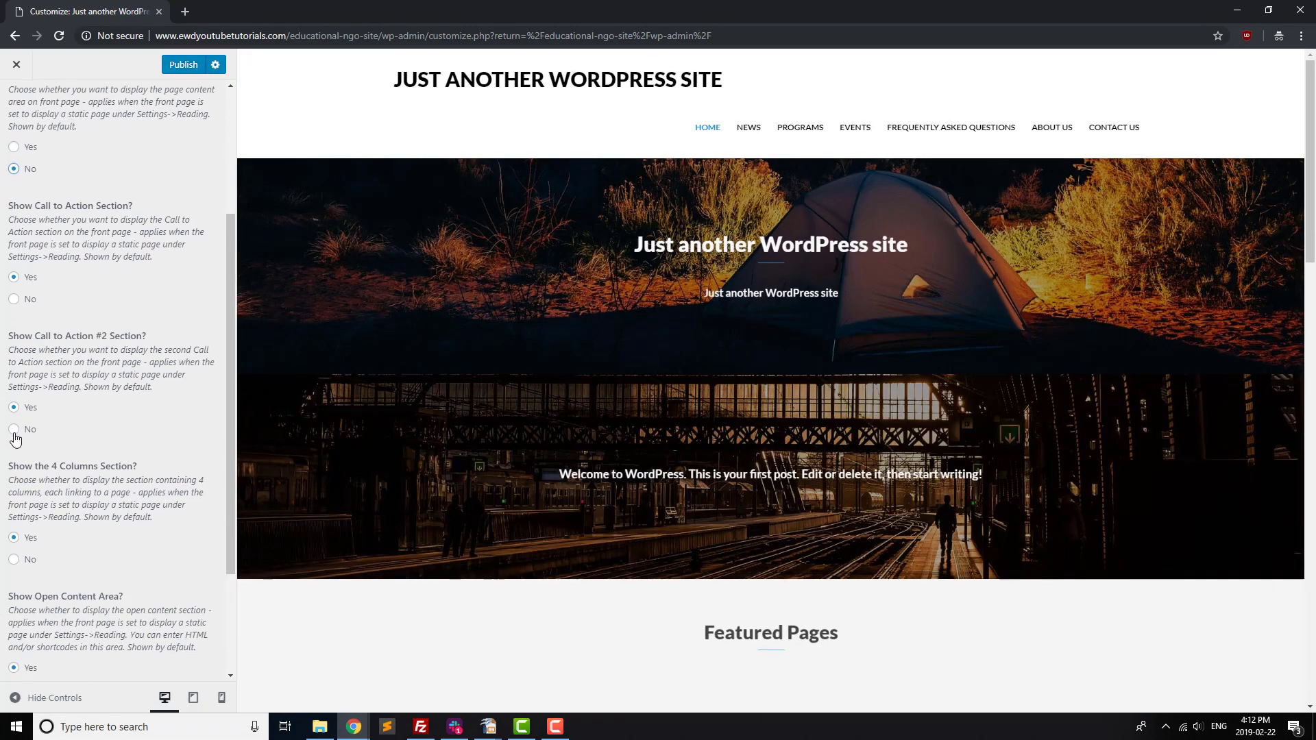
scroll(21, 439, "down", 2)
left_click(16, 552)
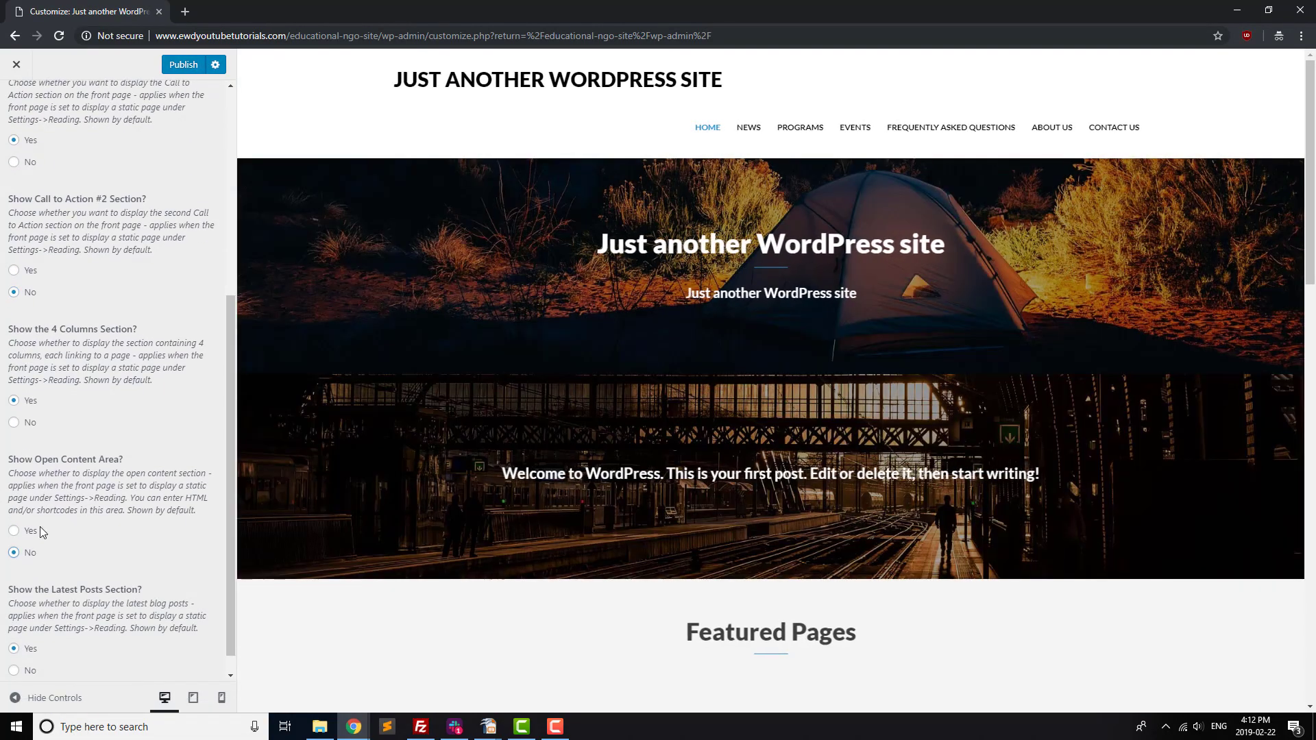
scroll(63, 497, "down", 1)
left_click(14, 647)
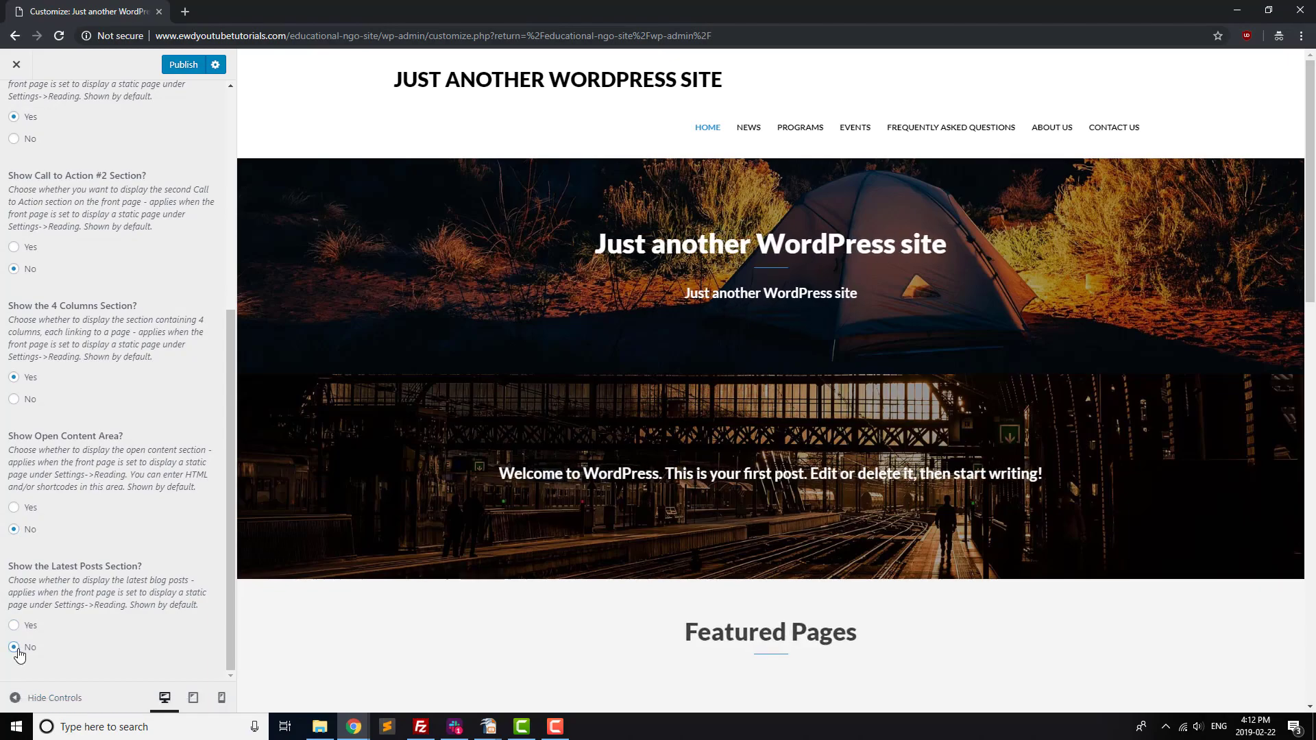
scroll(71, 469, "up", 5)
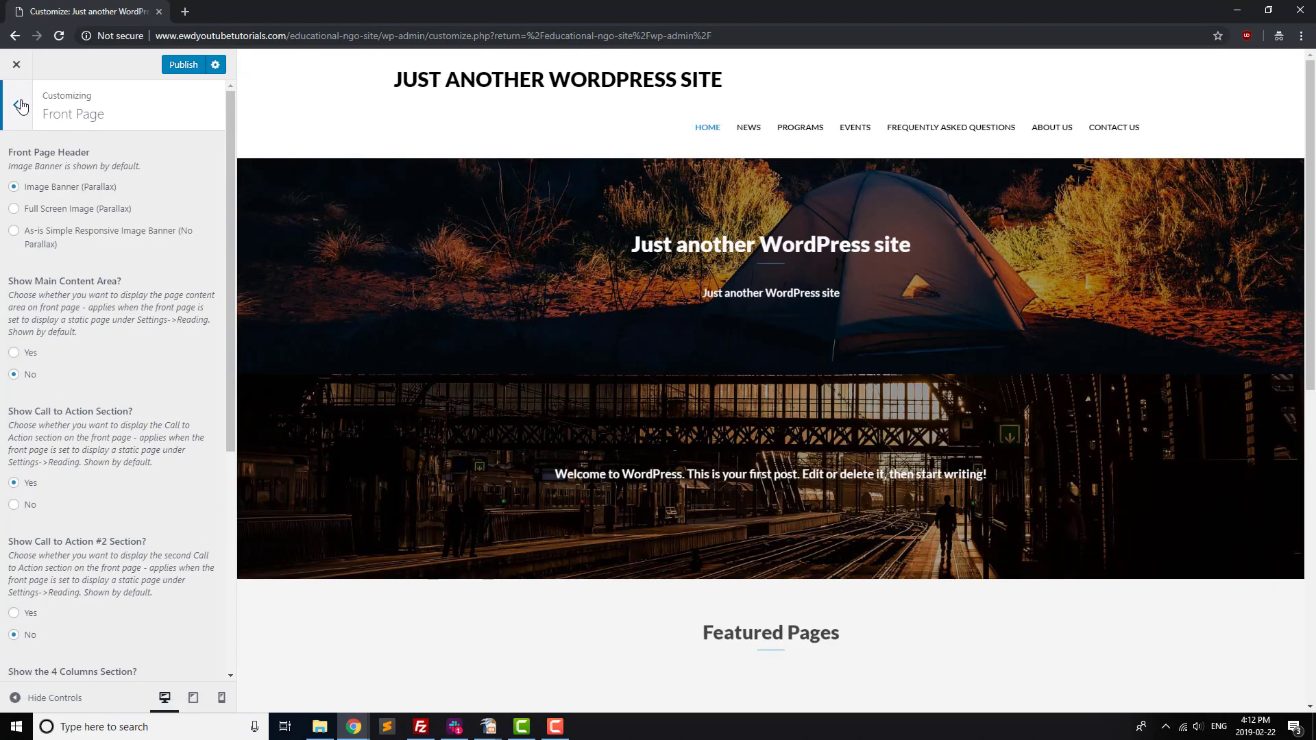
left_click(16, 105)
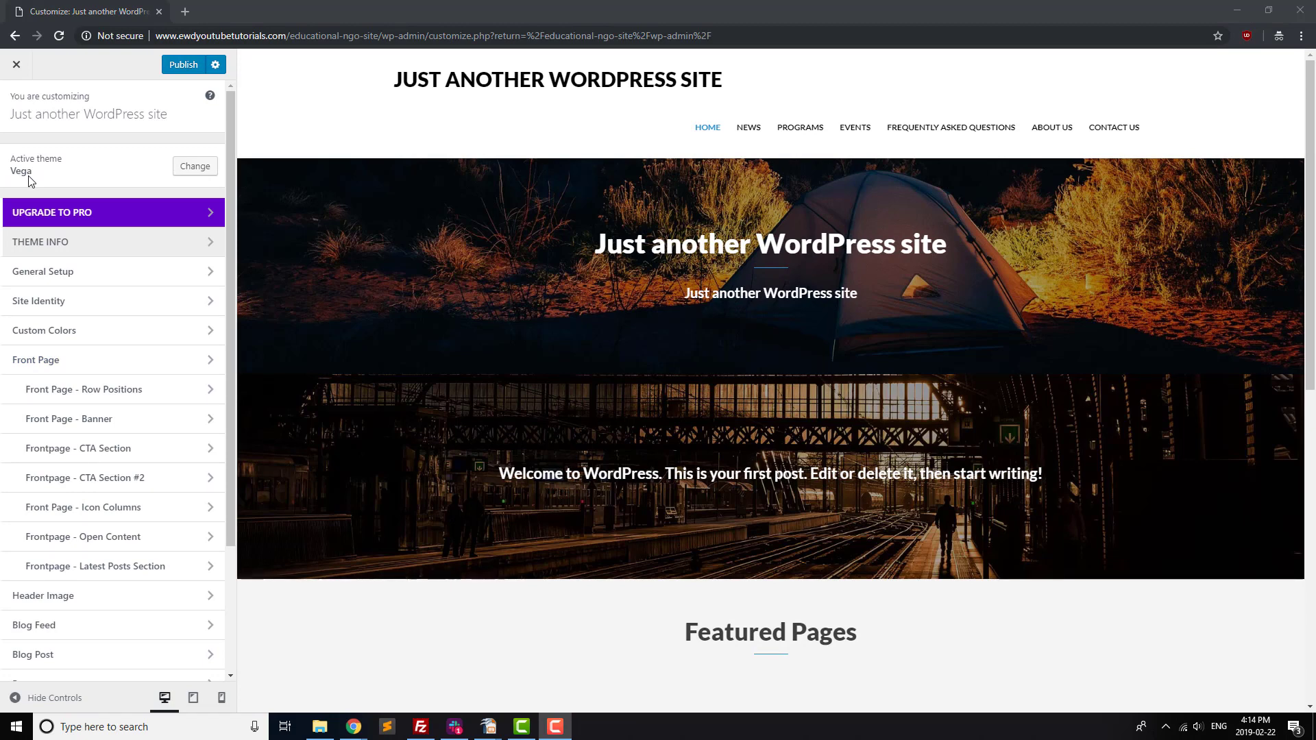
Replace the general description of the front page icon columns with "Check out the main pages on our site."
left_click(138, 507)
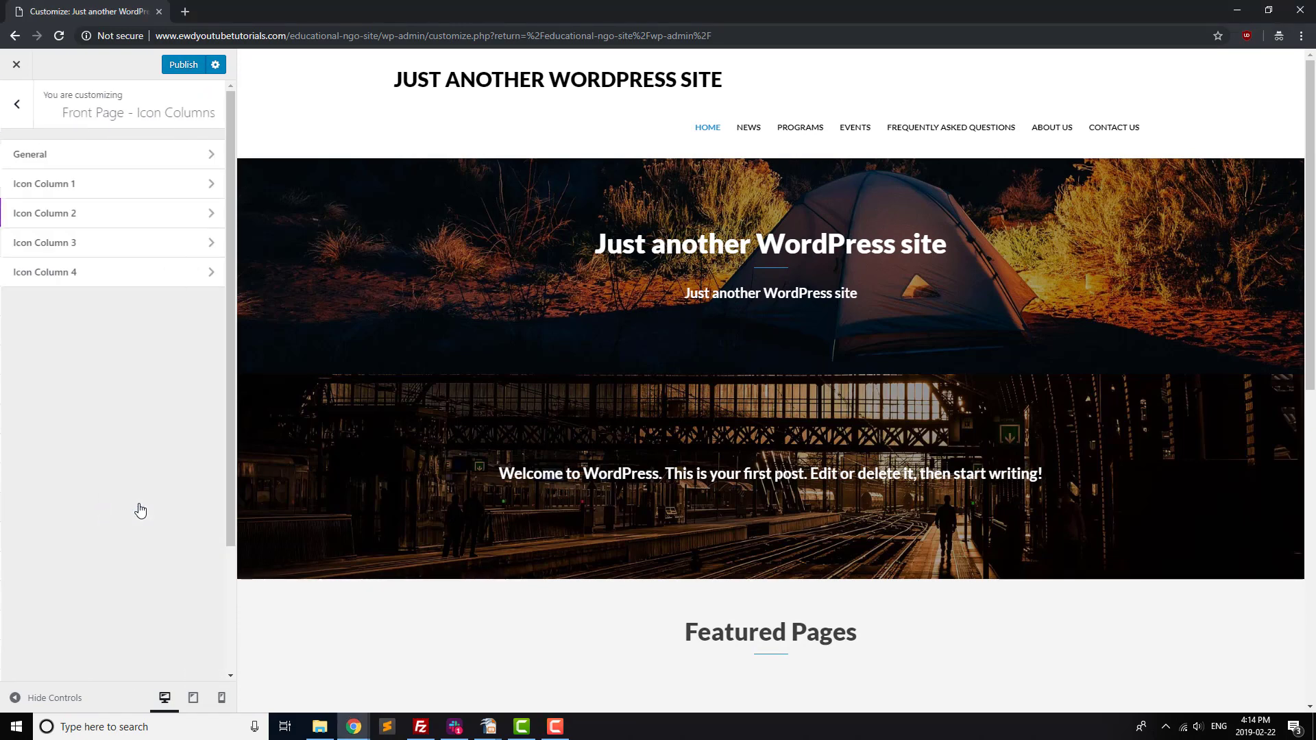
left_click(76, 146)
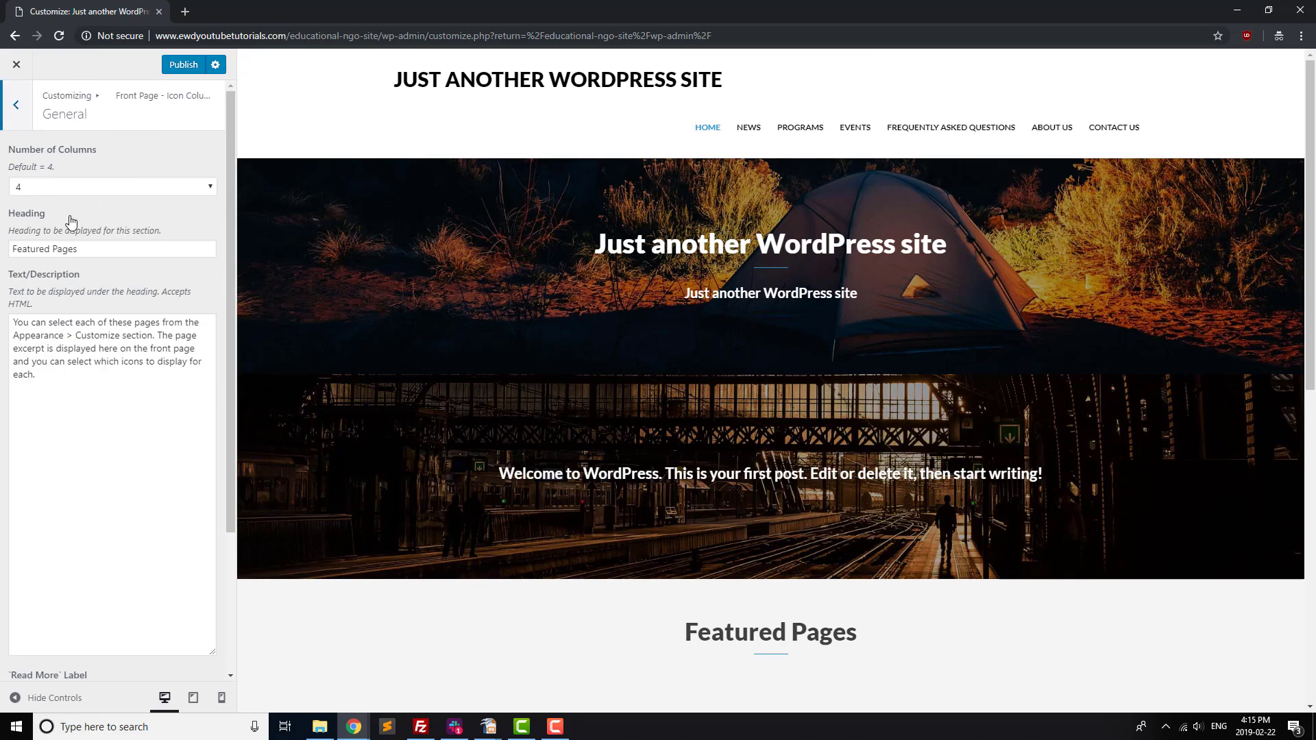
left_click_drag(84, 391, 2, 322)
type("C")
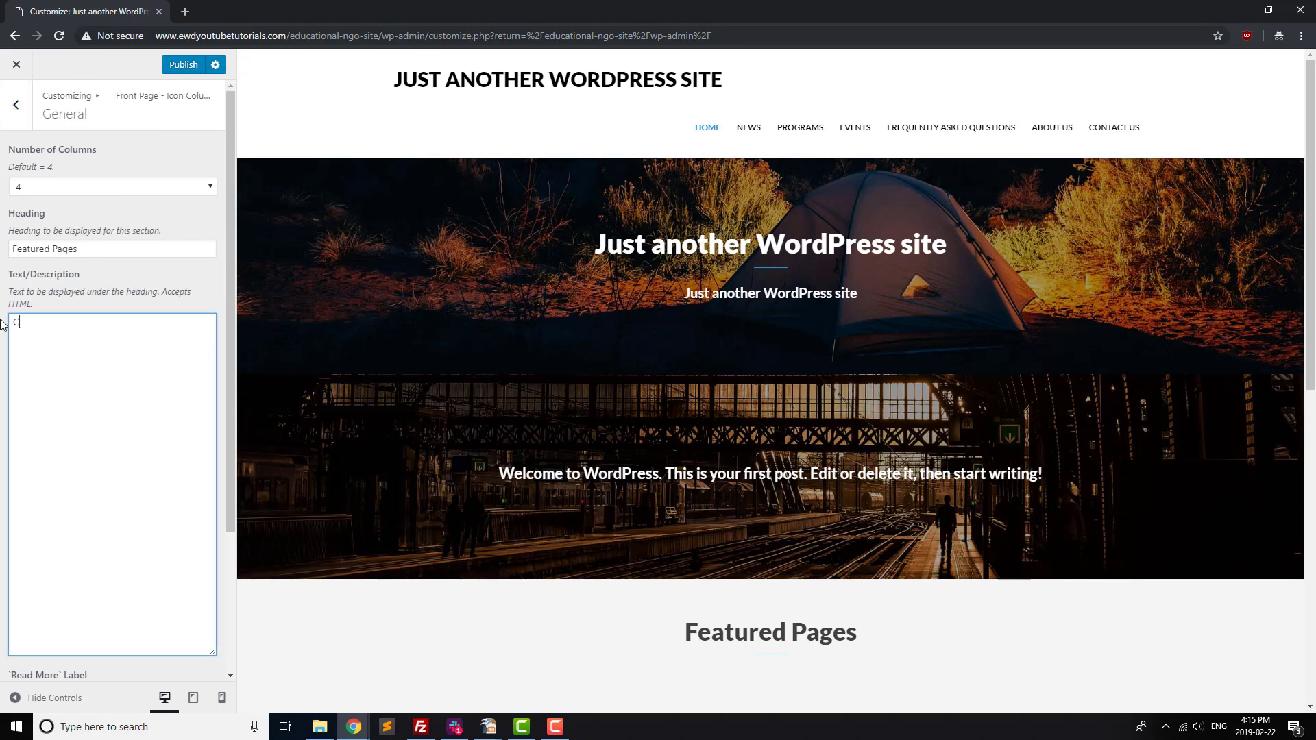
type("heck out the main pages on ")
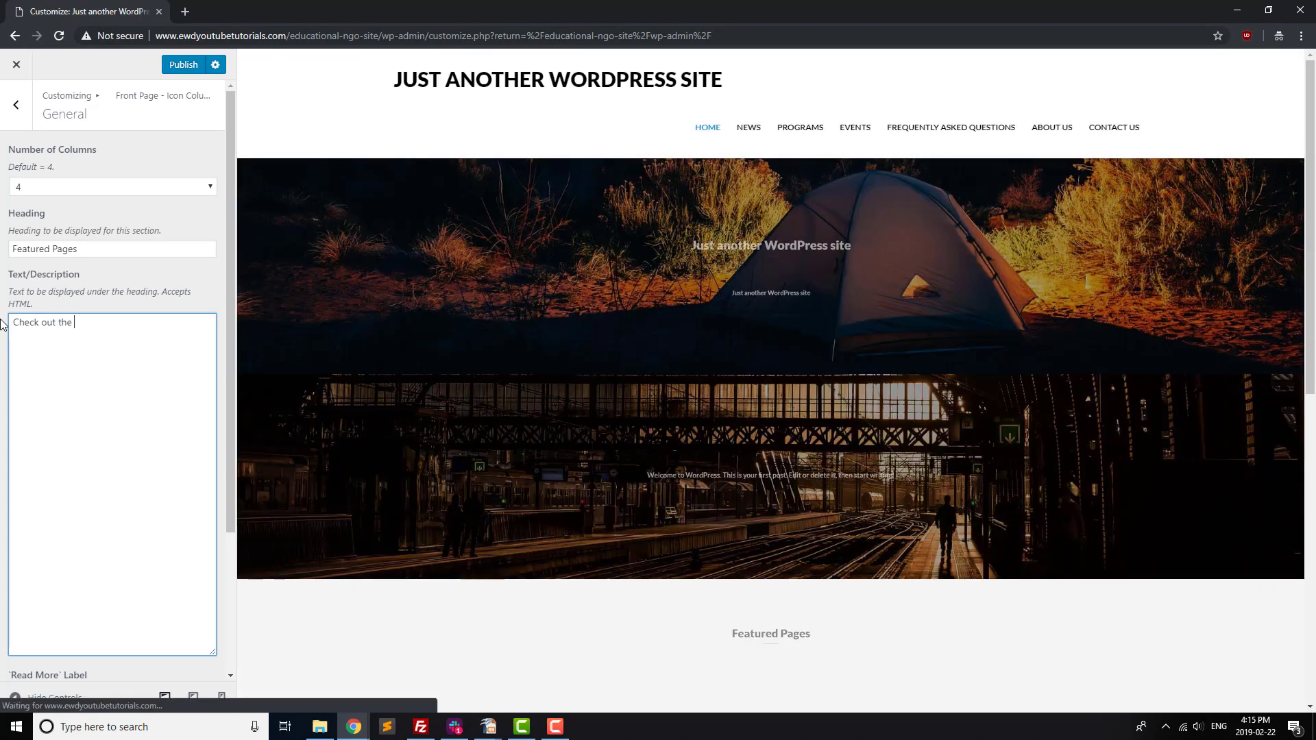
type("our site.")
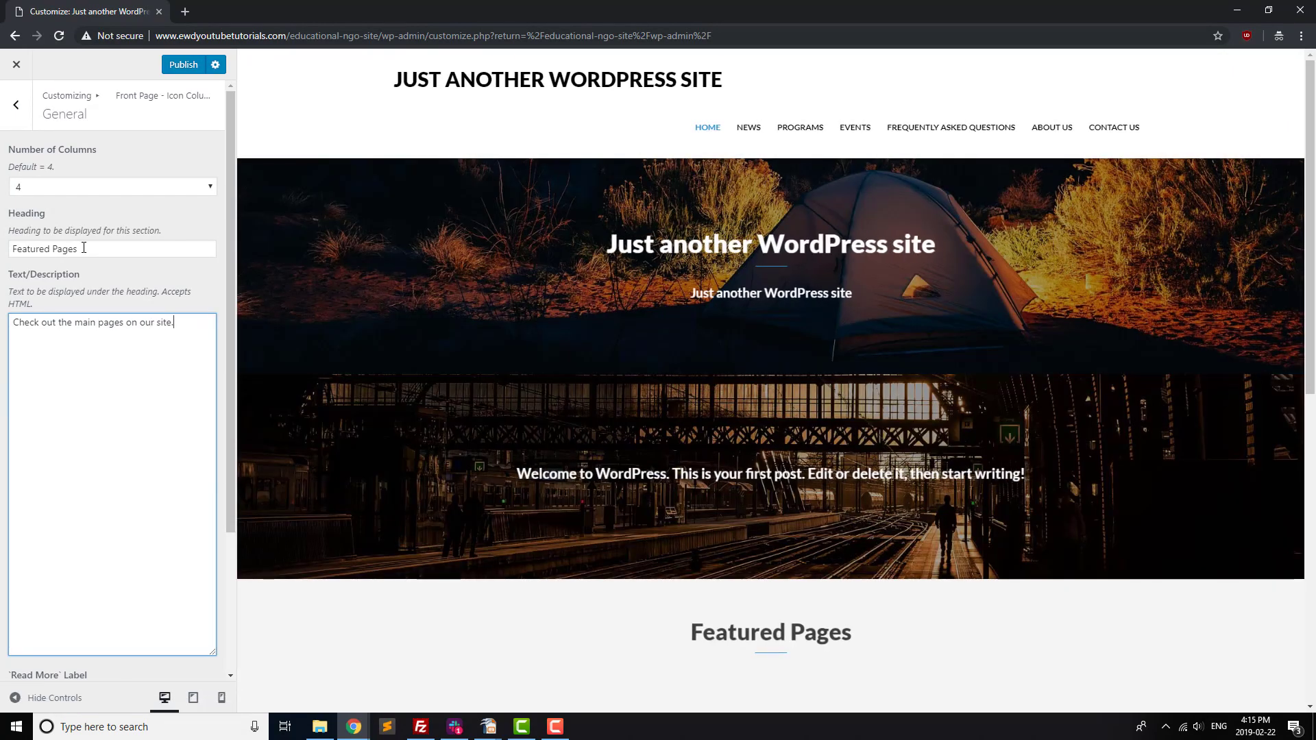
left_click(91, 248)
left_click(23, 112)
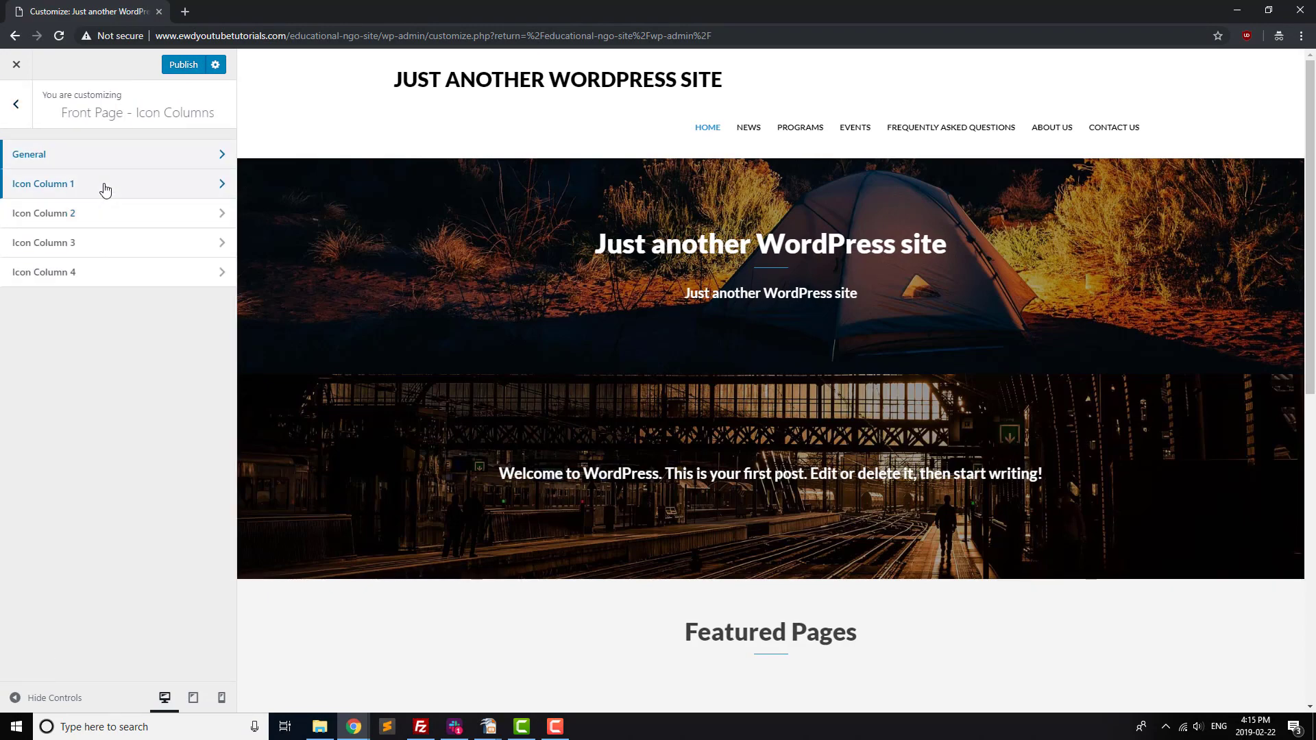
Assign the About Us page to Icon Column 1 and the Events page to Icon Column 2
left_click(106, 186)
left_click(74, 275)
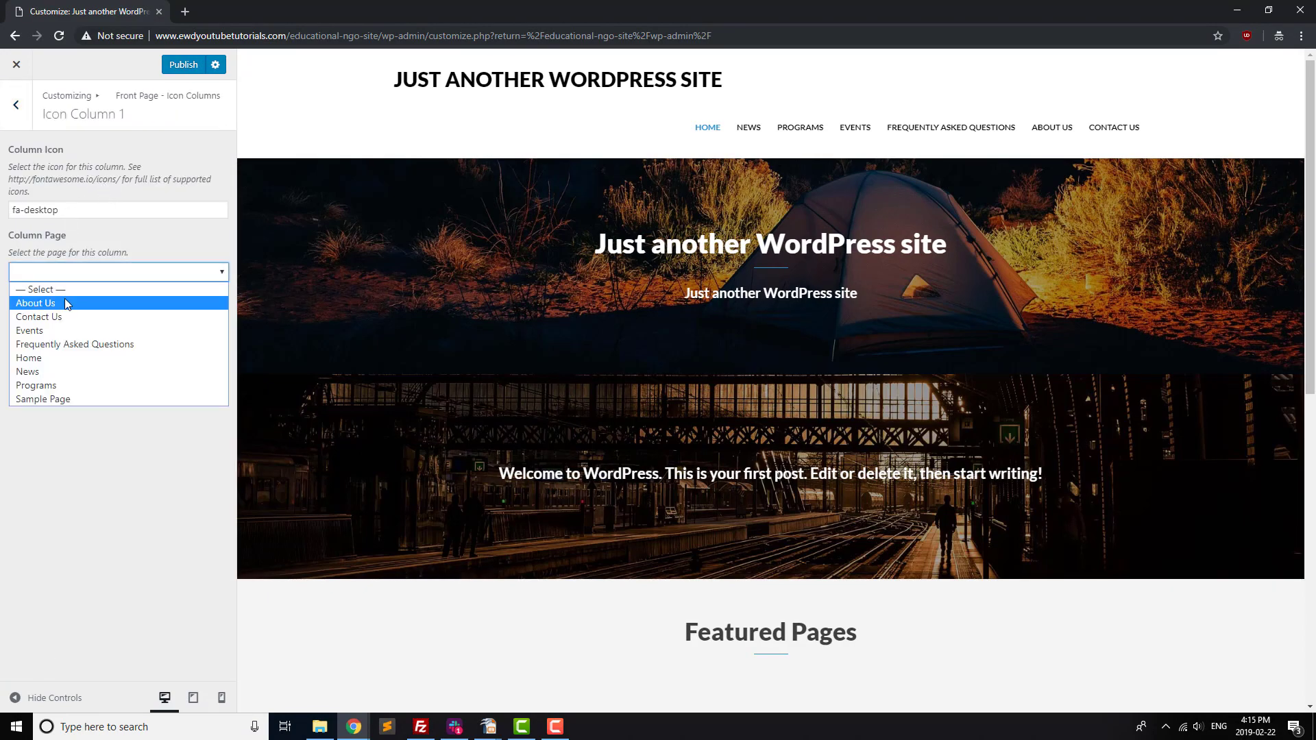
left_click(64, 298)
left_click(16, 104)
left_click(80, 213)
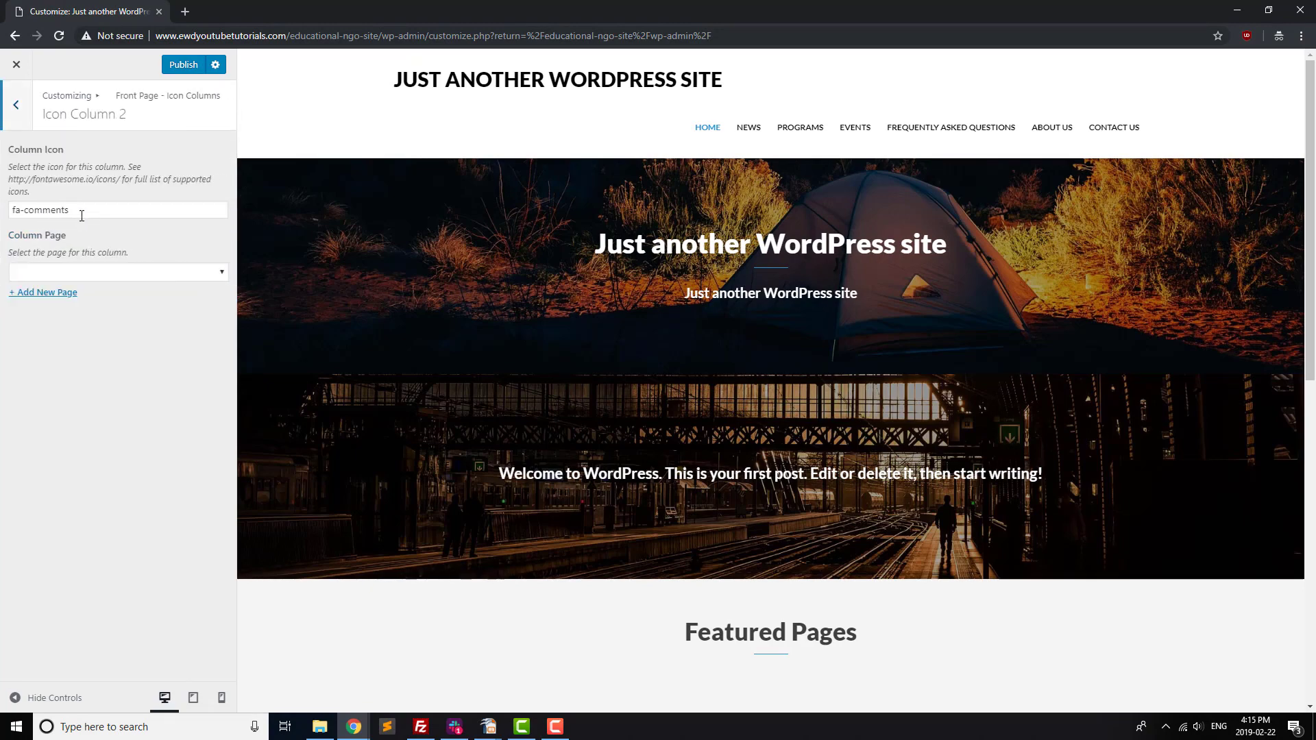
left_click(73, 274)
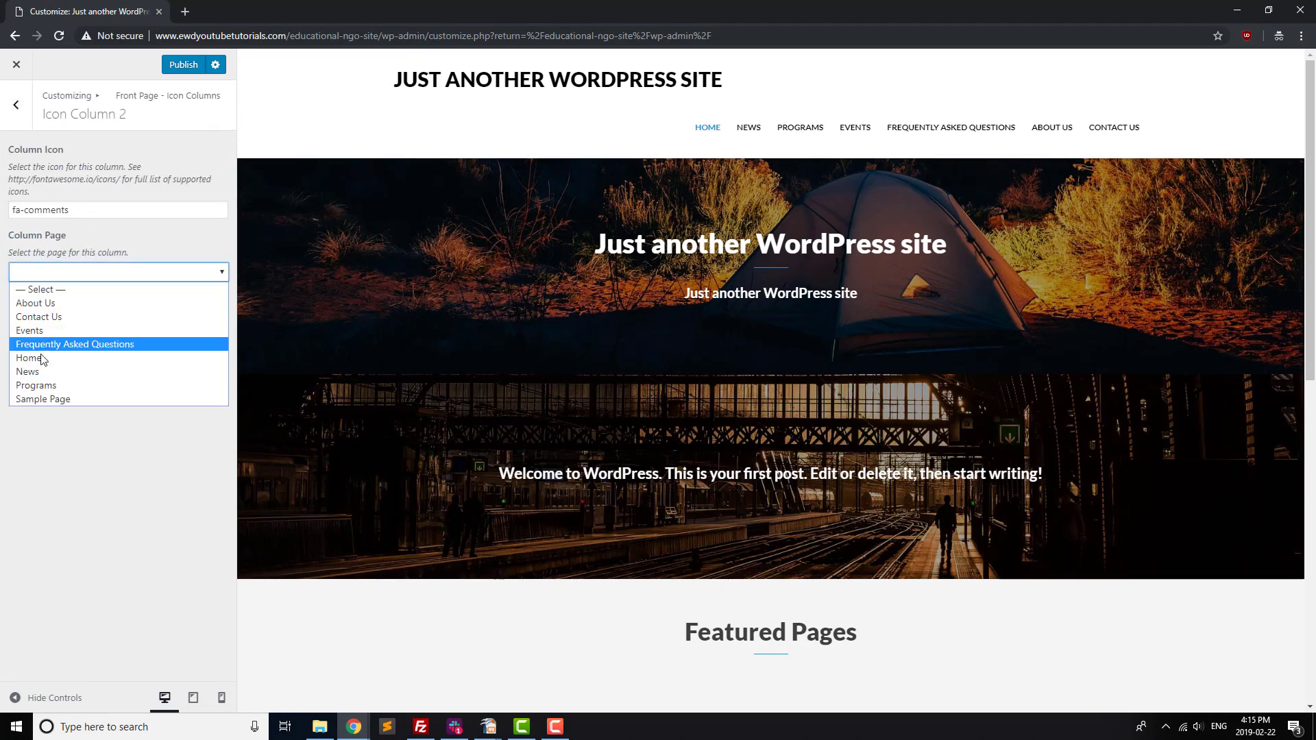
left_click(31, 330)
left_click(16, 105)
Assign the Programs page to Icon Column 3 and the Frequently Asked Questions page to Icon Column 4
left_click(85, 254)
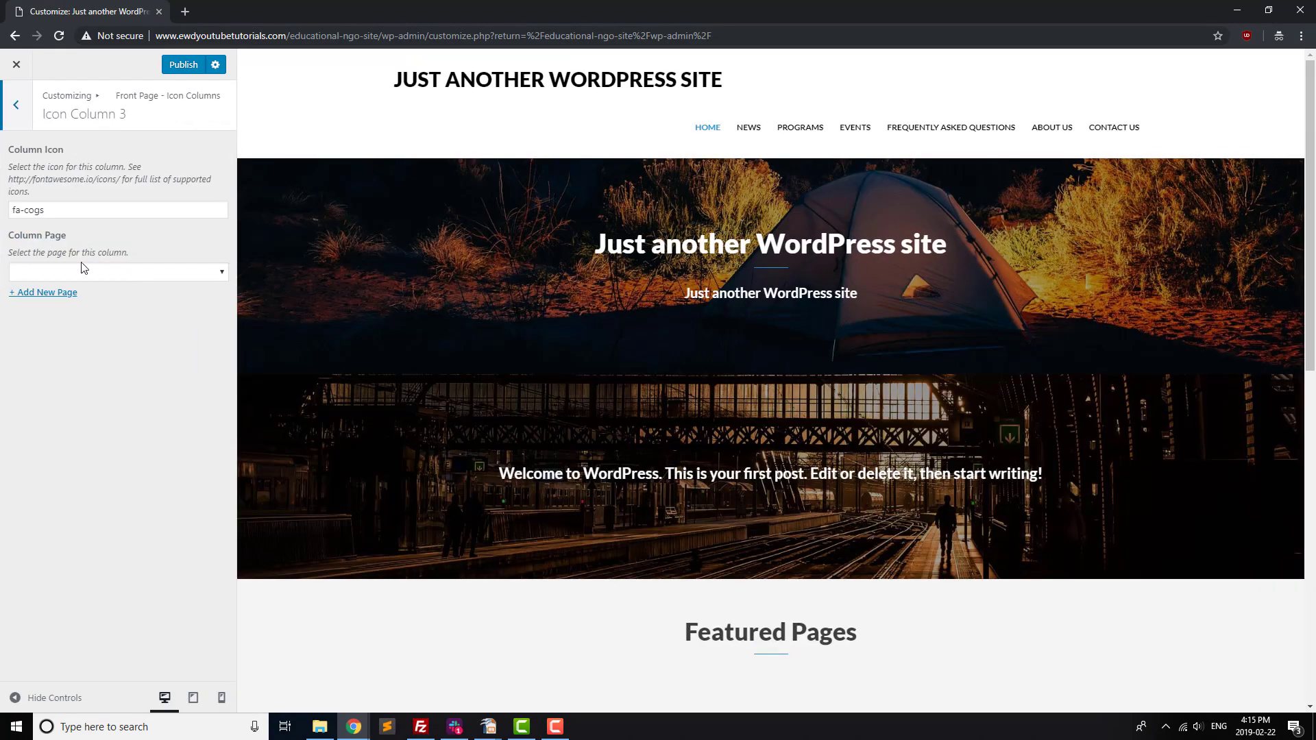
left_click(76, 274)
left_click(50, 385)
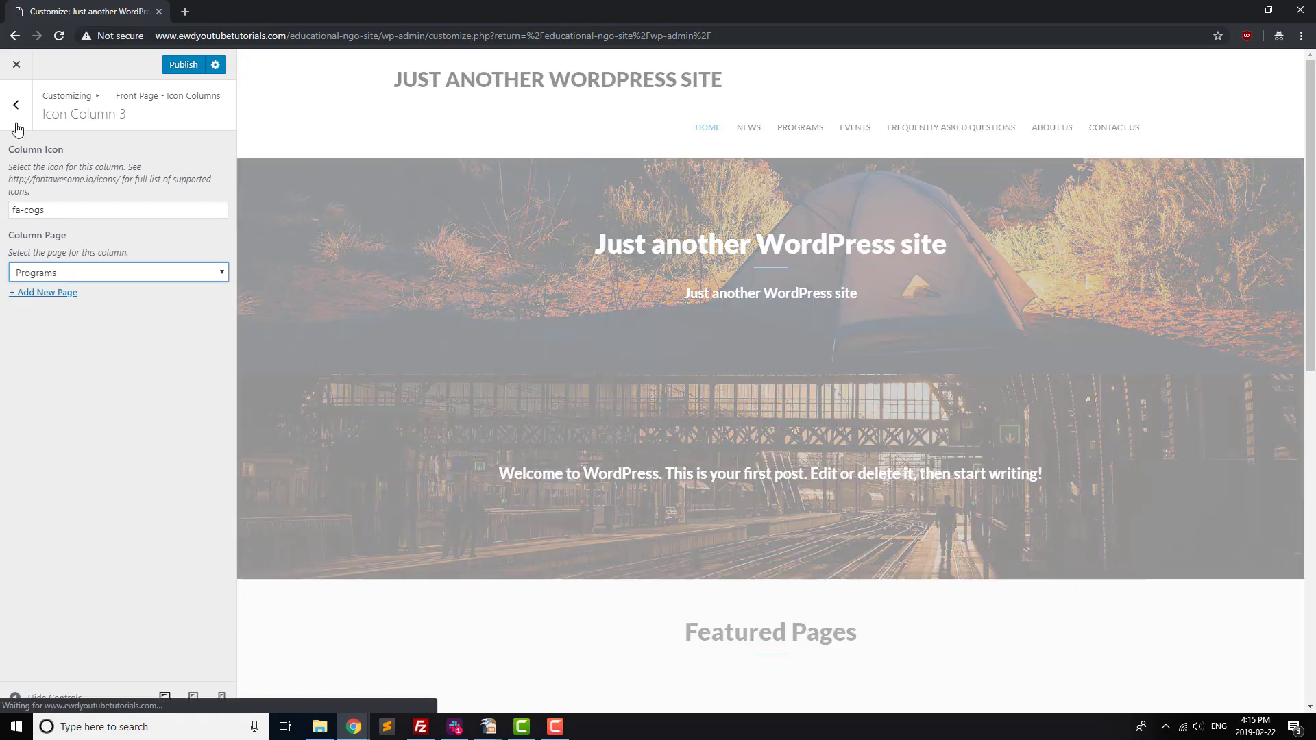
left_click(16, 105)
left_click(93, 283)
left_click(75, 274)
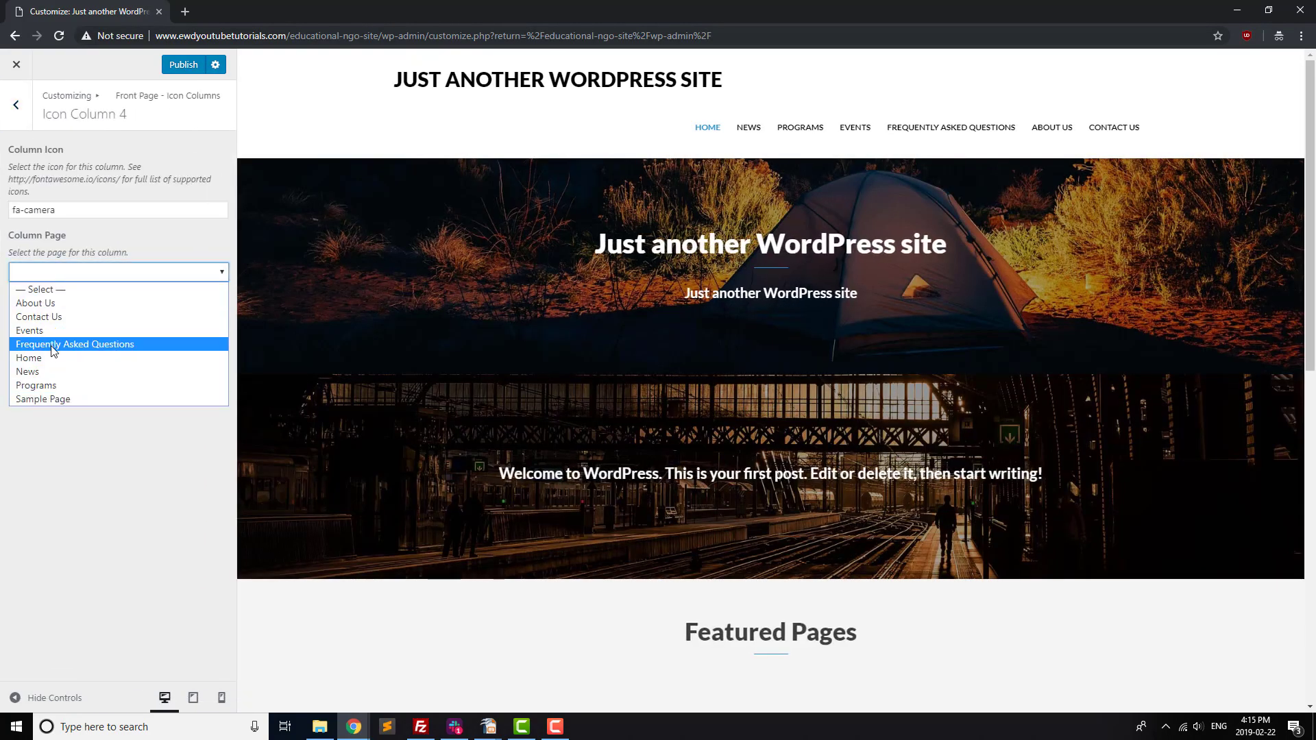
left_click(72, 343)
left_click(16, 105)
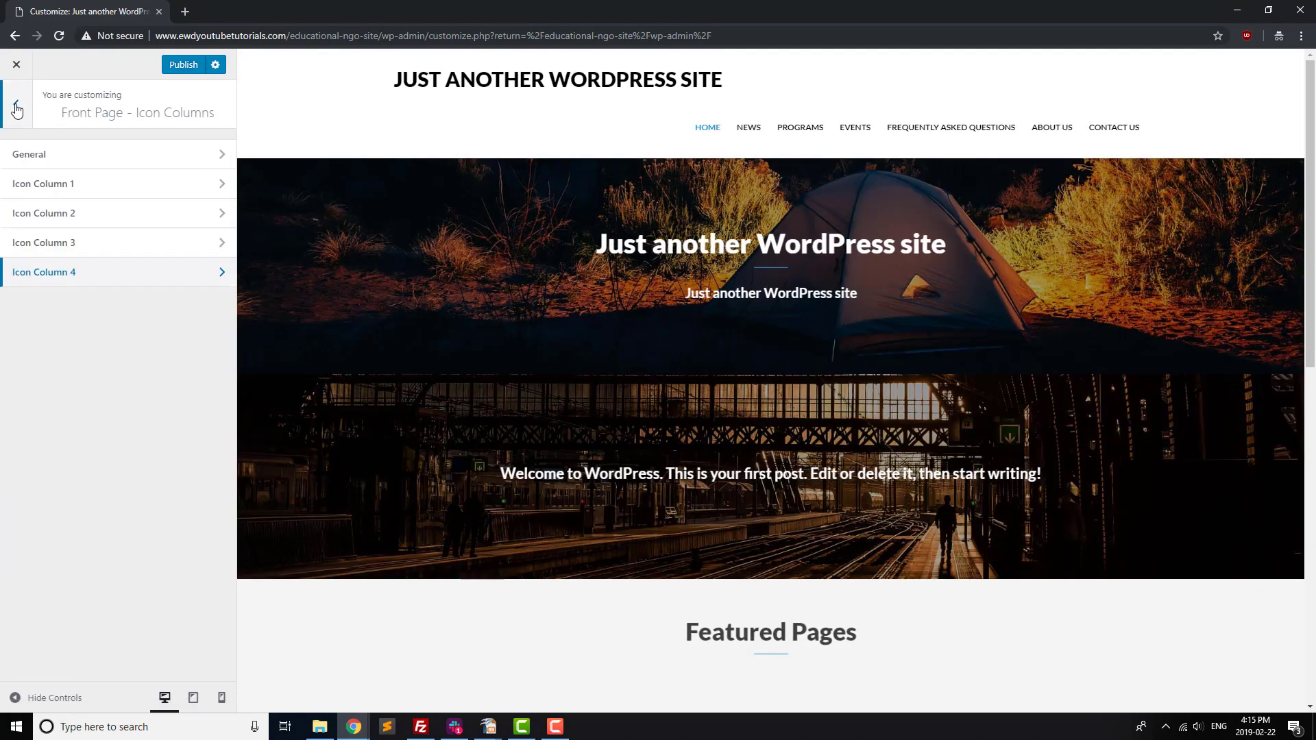
Publish the customizations and open the live educational-ngo-site in a new tab to review its Featured Pages section
left_click(181, 65)
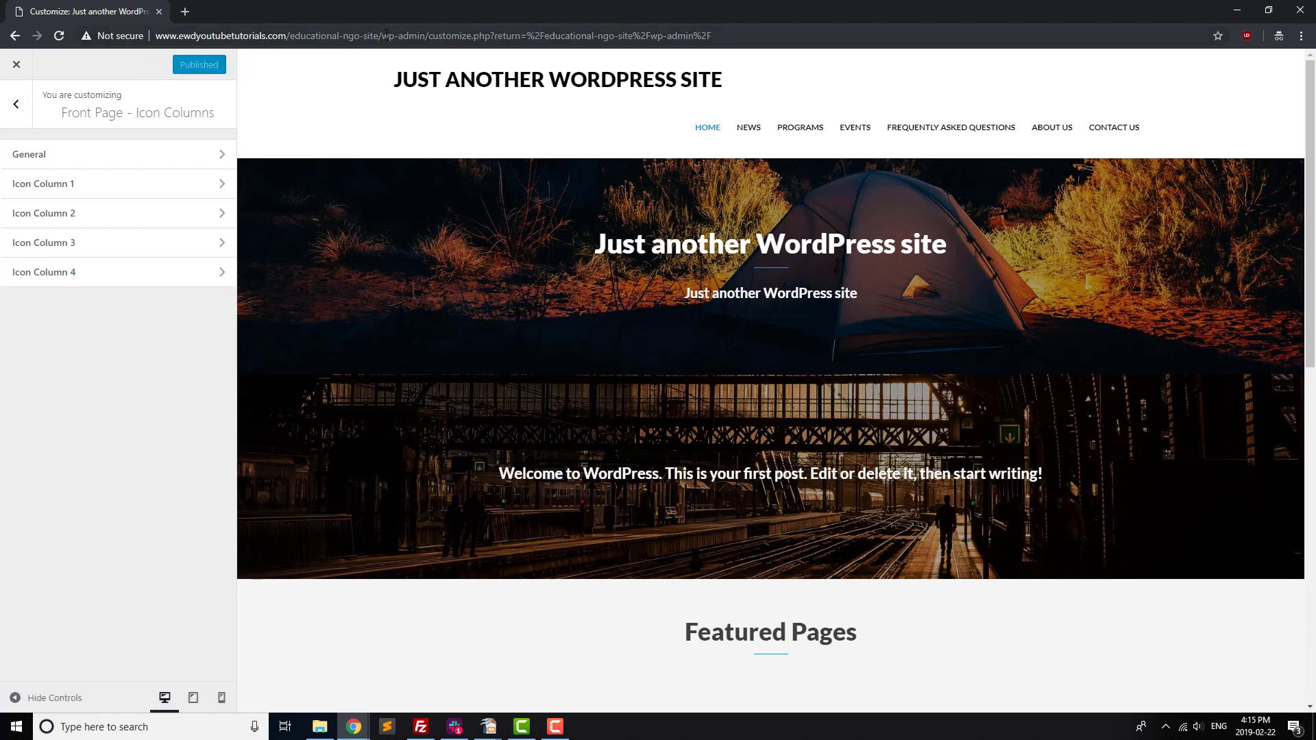
left_click_drag(385, 34, 96, 30)
key("ctrl+c")
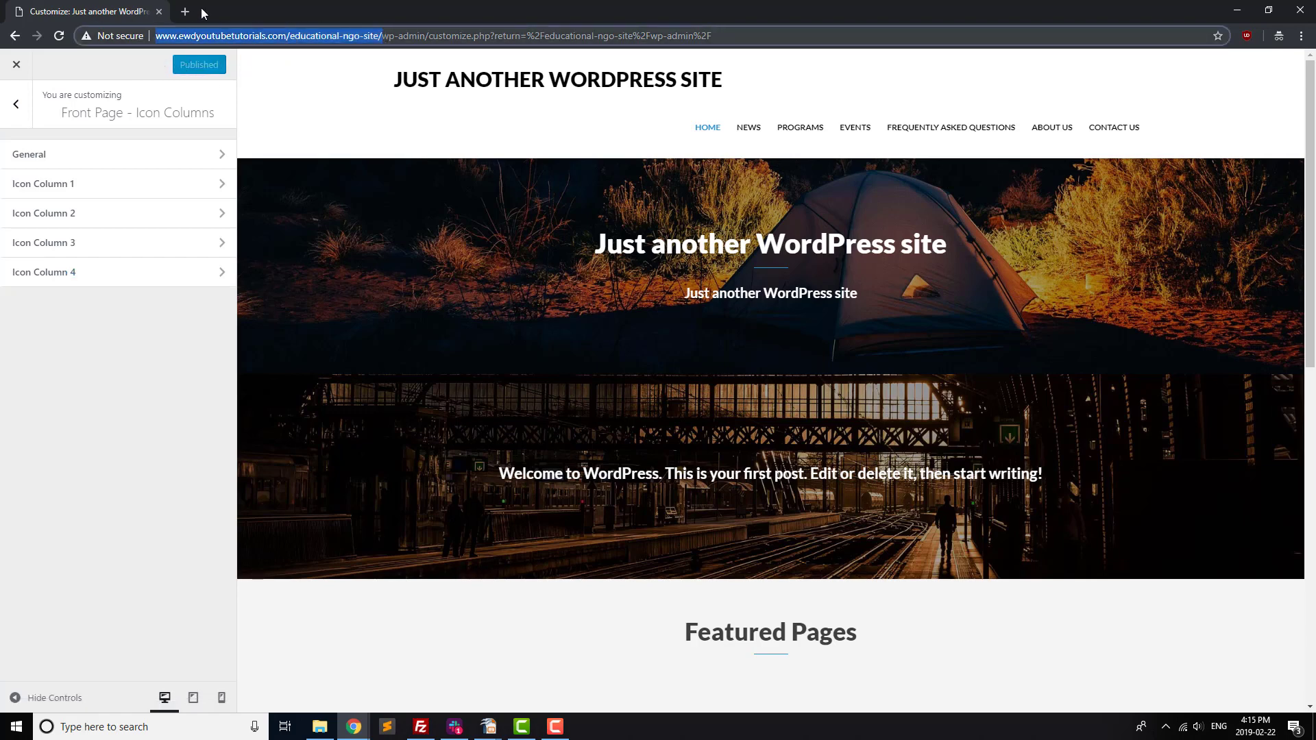
left_click(185, 11)
key("ctrl+v")
key("Return")
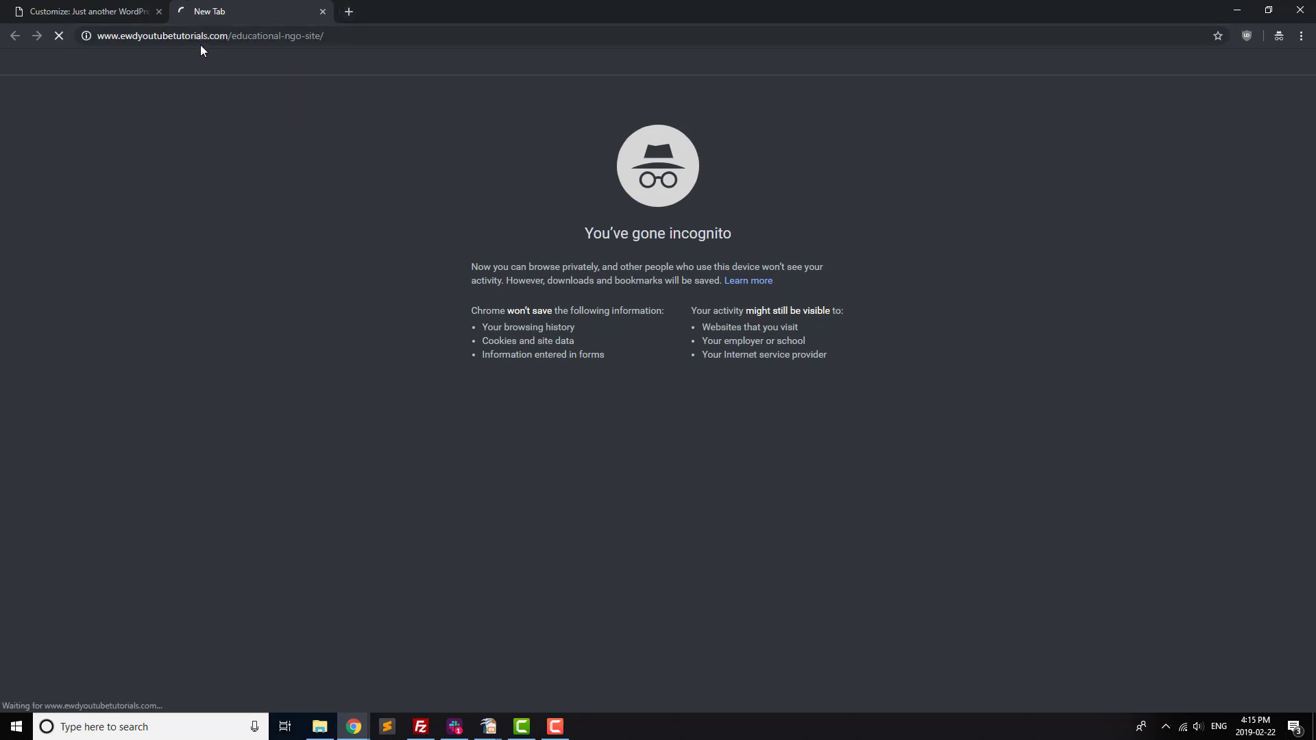
scroll(366, 283, "down", 7)
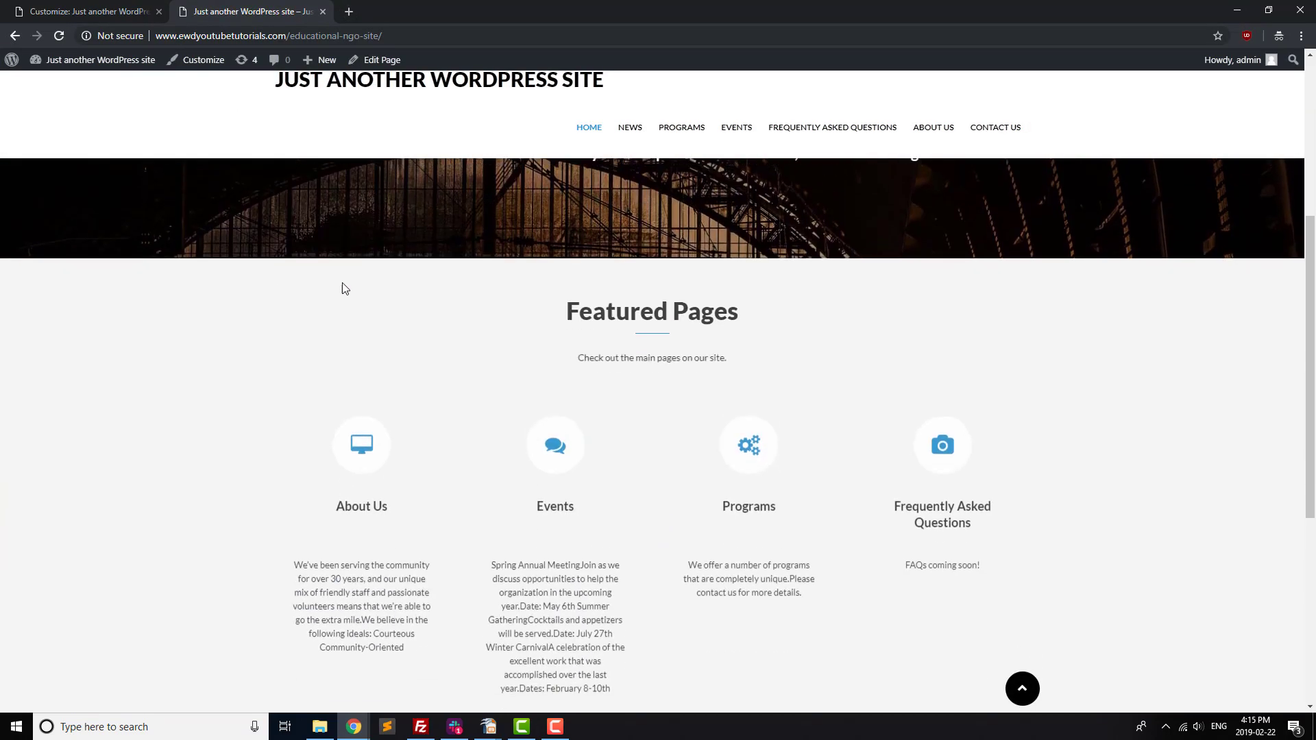